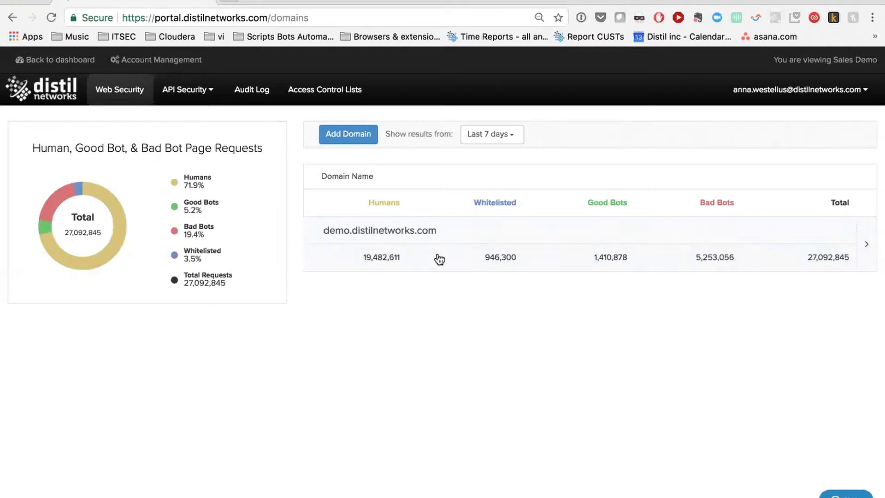
# Open the demo.distilnetworks.com domain's Reports page with its last-7-days traffic chart.
pyautogui.click(509, 248)
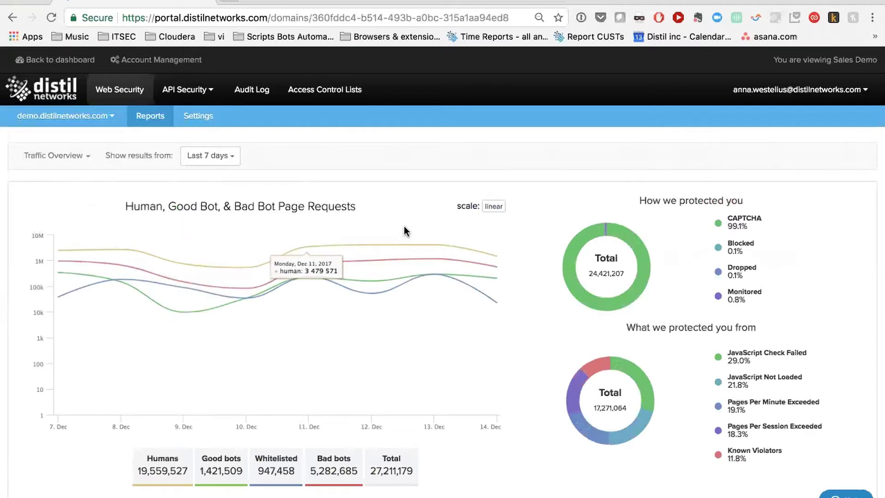
pyautogui.moveTo(353, 269)
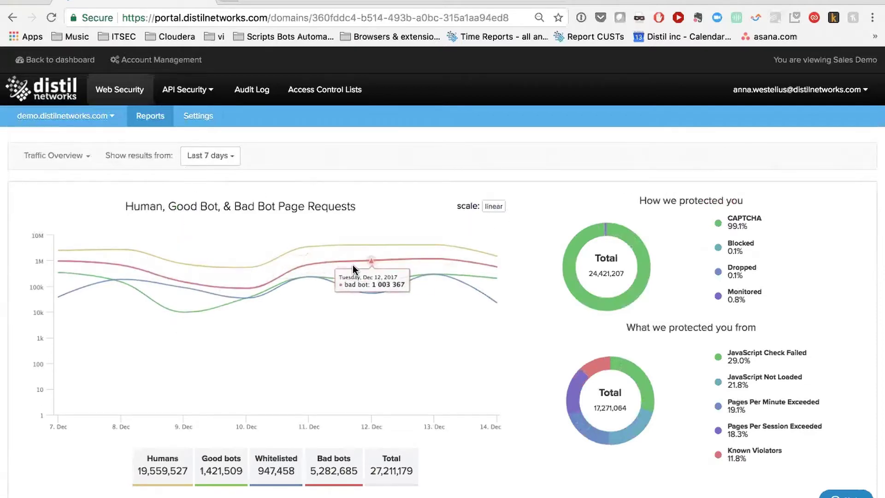
pyautogui.moveTo(341, 249)
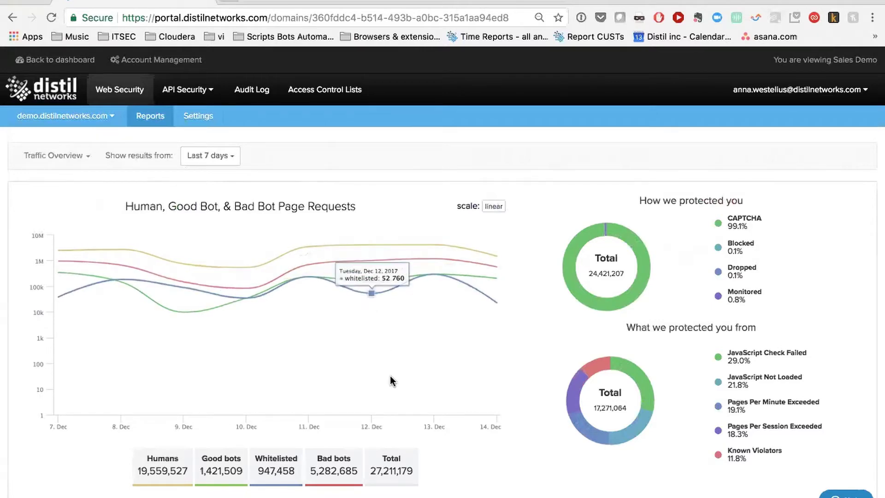
pyautogui.moveTo(375, 282)
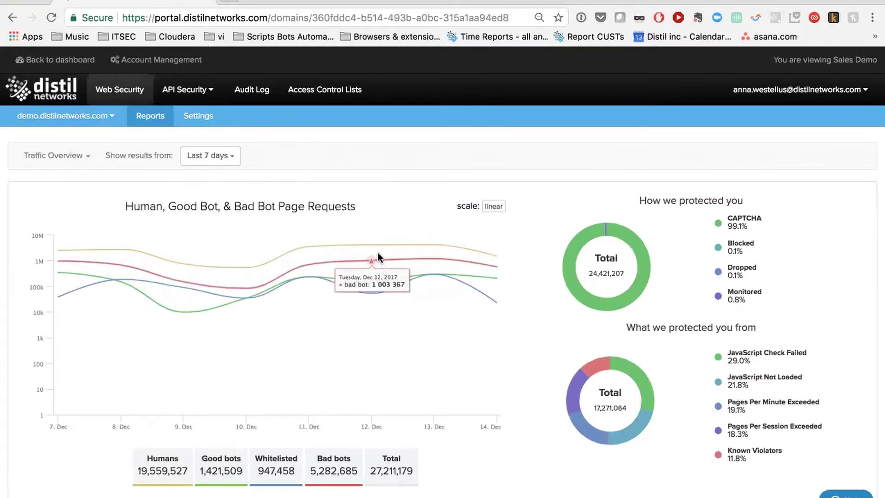
pyautogui.click(502, 208)
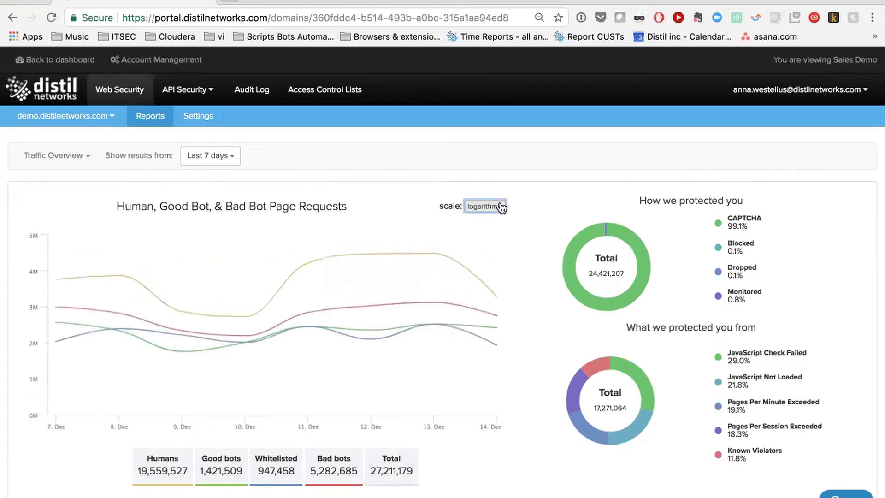
pyautogui.click(501, 208)
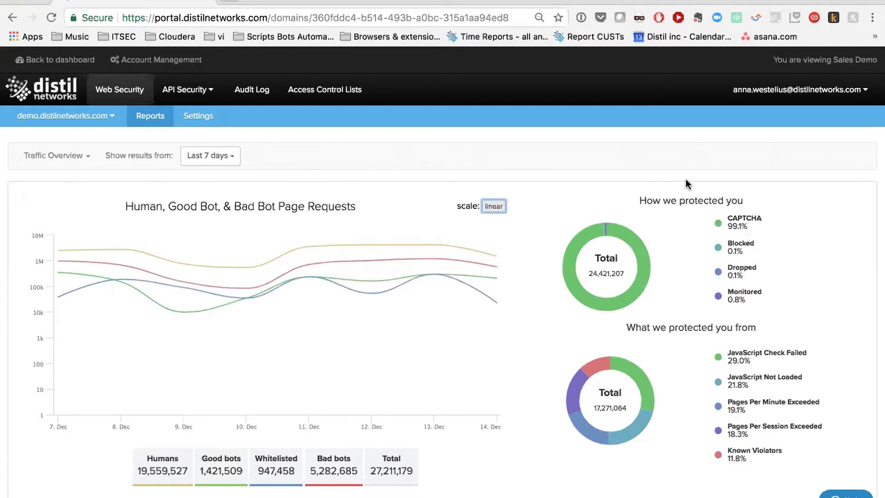
# Show the Traffic Overview dropdown's list of report types, dismissing it once before reopening.
pyautogui.moveTo(646, 257)
pyautogui.click(79, 157)
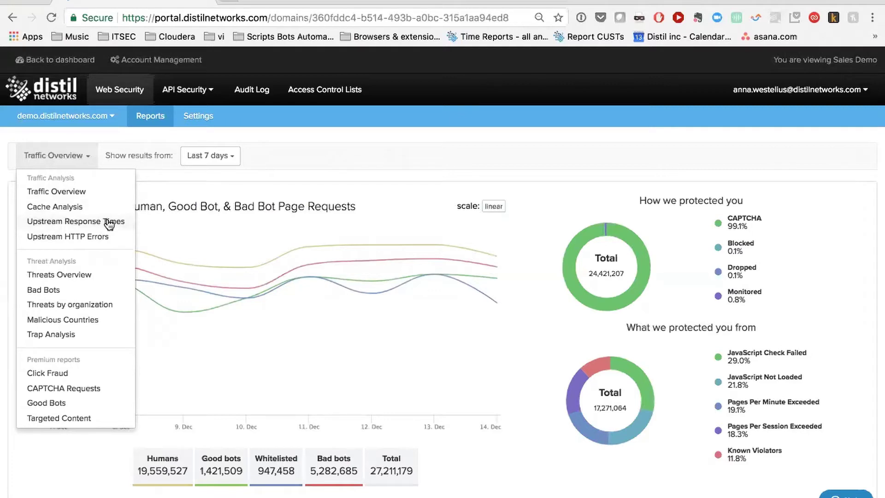
pyautogui.click(209, 186)
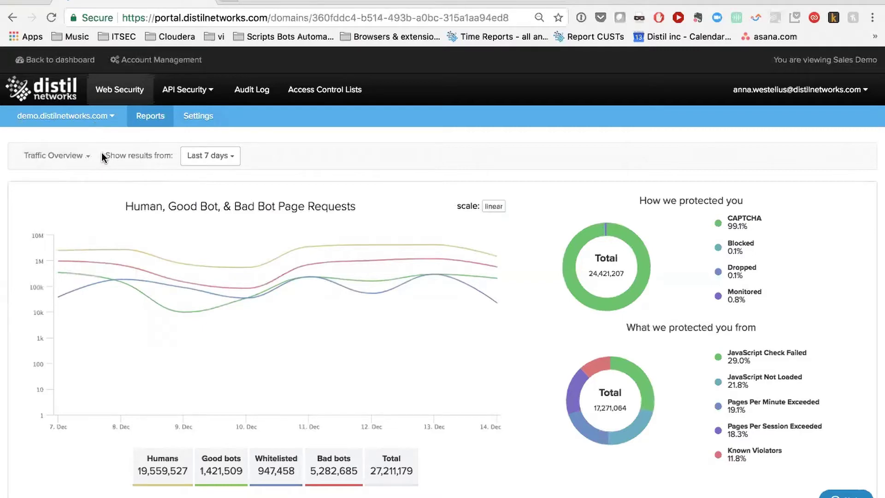
pyautogui.click(68, 165)
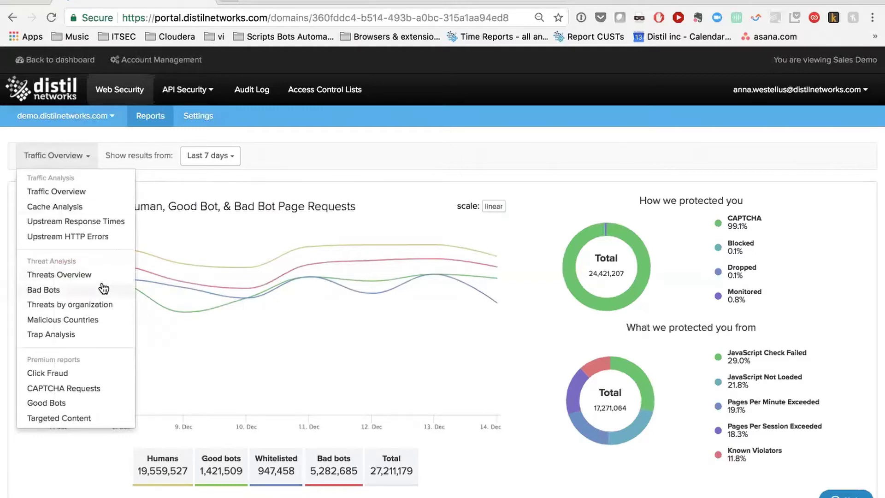
# Switch to Threats Overview and inspect the bad-bot classification and threat-country donut charts.
pyautogui.click(80, 276)
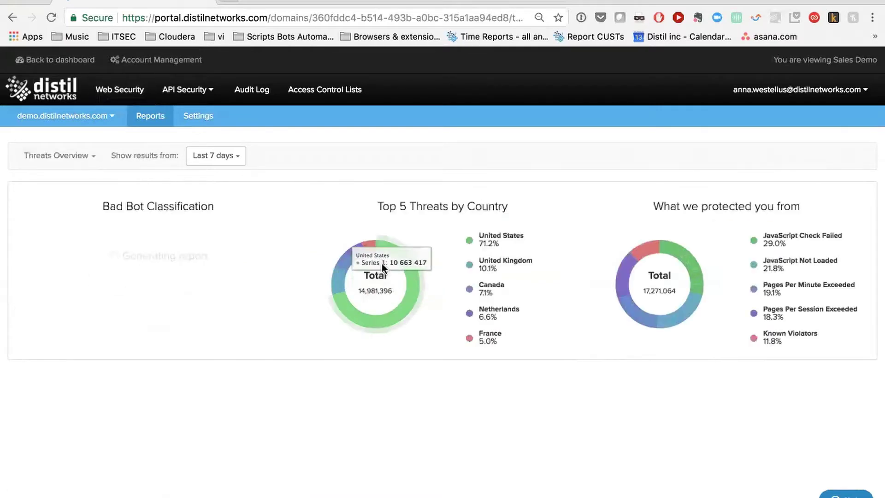
pyautogui.moveTo(375, 238)
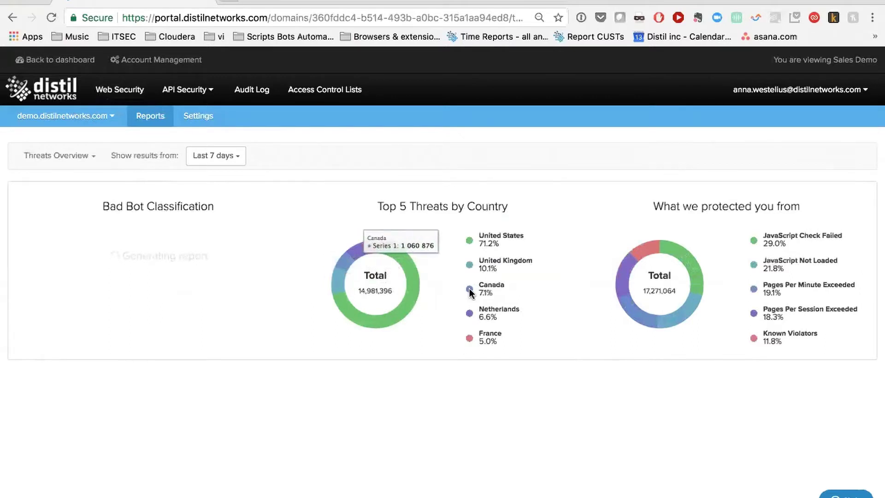
pyautogui.moveTo(691, 261)
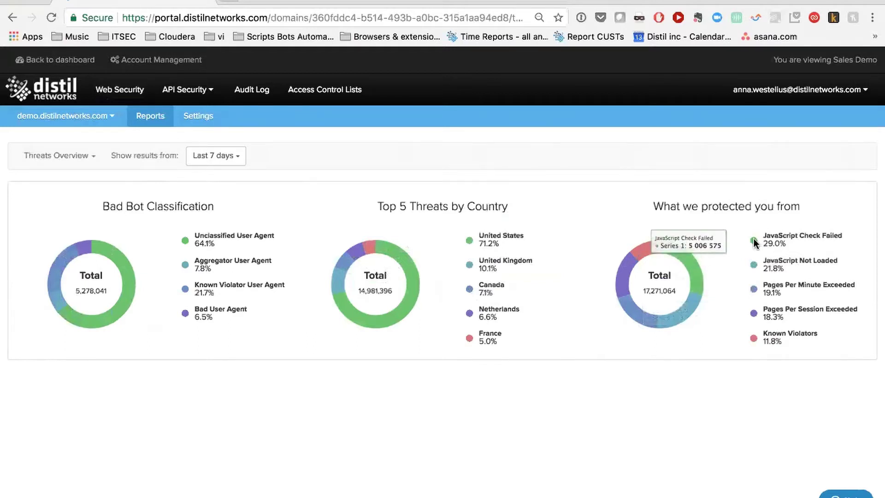
pyautogui.moveTo(761, 237); pyautogui.dragTo(793, 242)
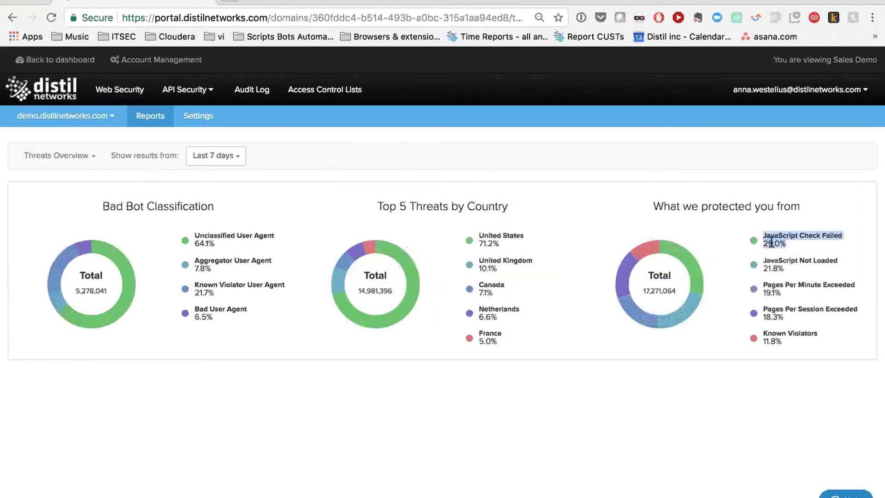
pyautogui.click(771, 241)
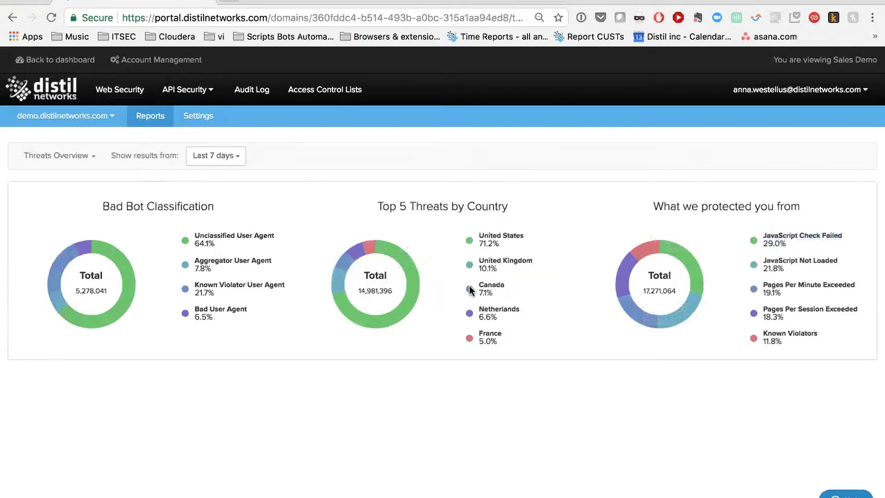
# Go to the domain's Settings and open the default Content Protection settings.
pyautogui.click(199, 116)
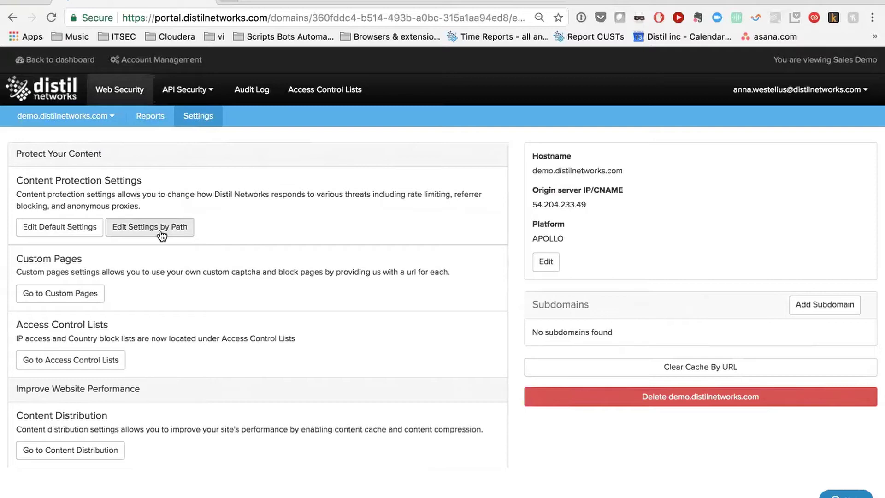
pyautogui.click(73, 237)
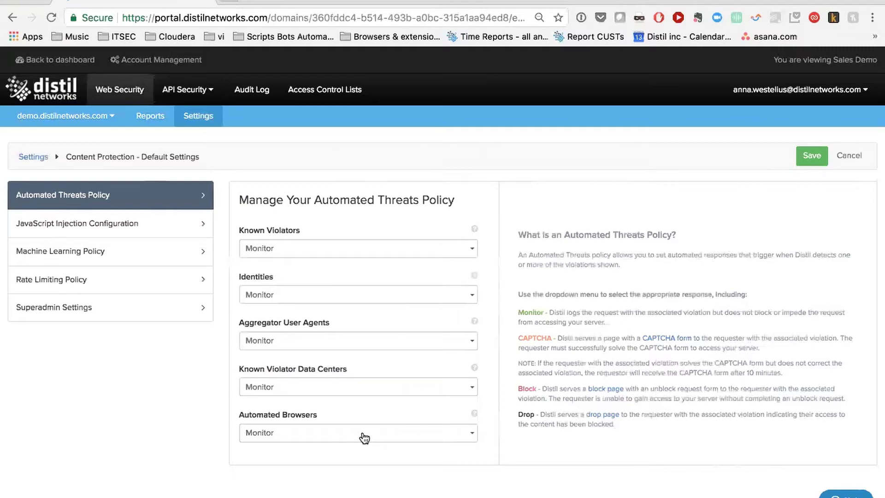
# Show the response options for Automated Browsers in the Automated Threats Policy.
pyautogui.click(364, 436)
pyautogui.click(364, 437)
pyautogui.click(368, 251)
# Raise the Machine Learning Threshold one stop, covering 372,252 requests and 1,170 signatures, unsaved.
pyautogui.click(127, 261)
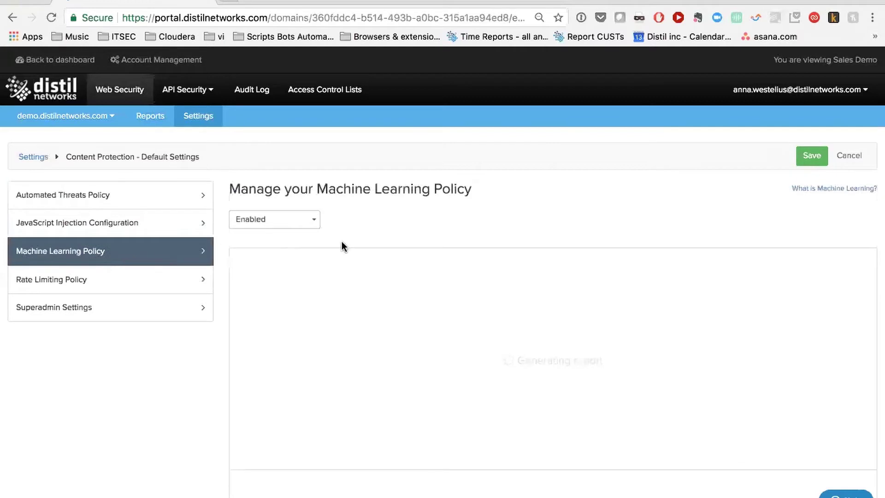
pyautogui.scroll(-3, 342, 242)
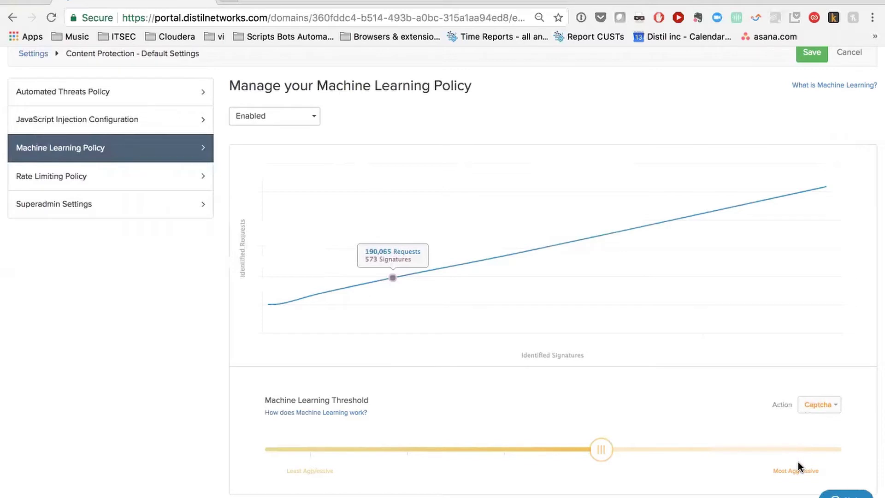
pyautogui.moveTo(601, 449); pyautogui.dragTo(722, 429)
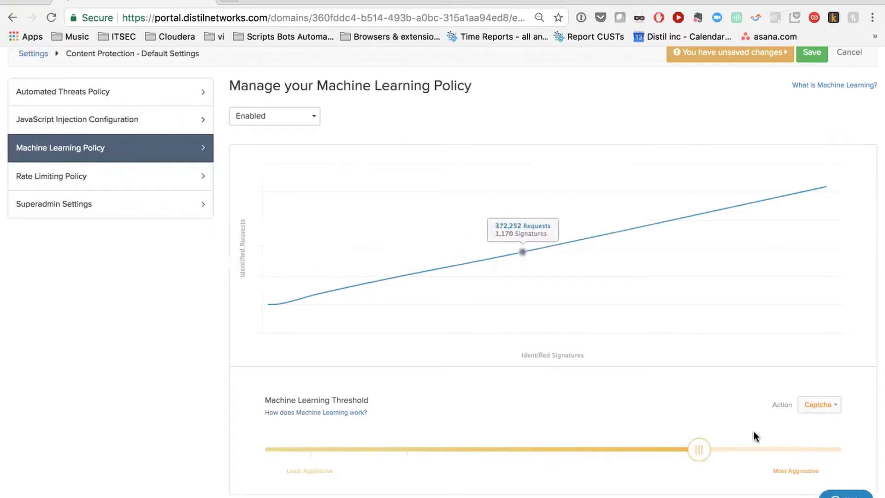
pyautogui.press('Right')
pyautogui.press('Left')
pyautogui.click(186, 183)
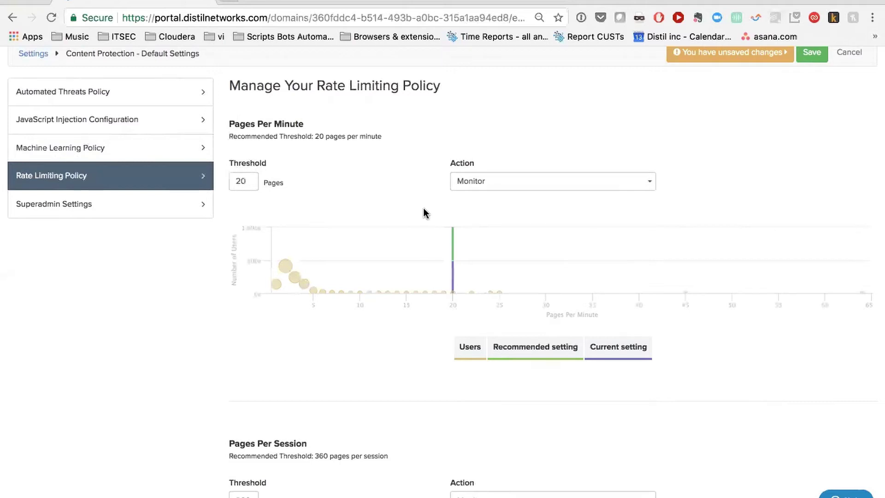
pyautogui.scroll(-3, 437, 296)
pyautogui.scroll(3, 437, 296)
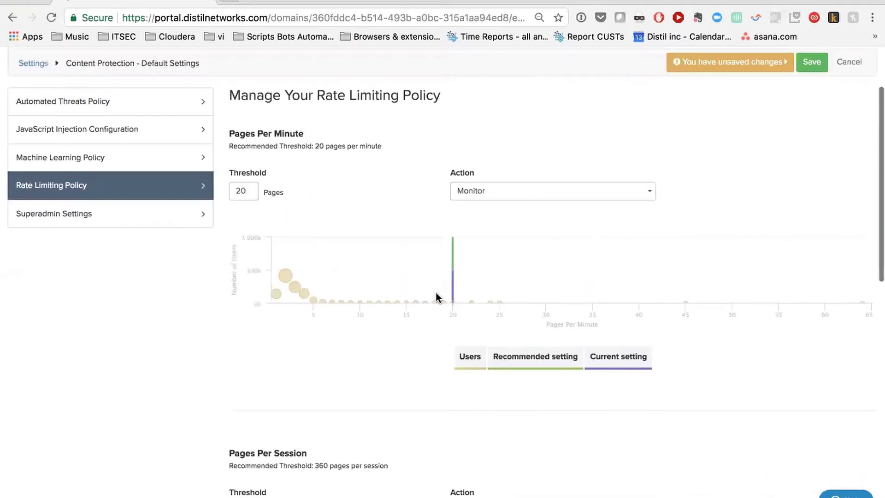
pyautogui.moveTo(310, 295)
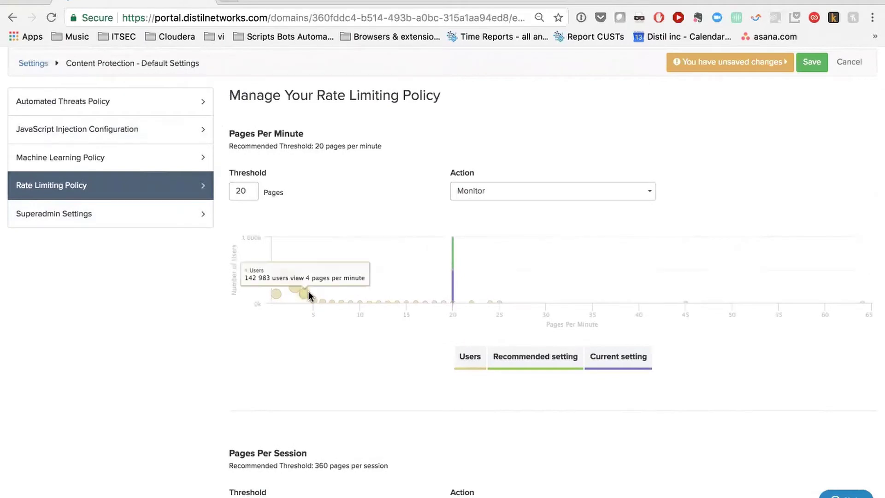
pyautogui.scroll(3, 309, 296)
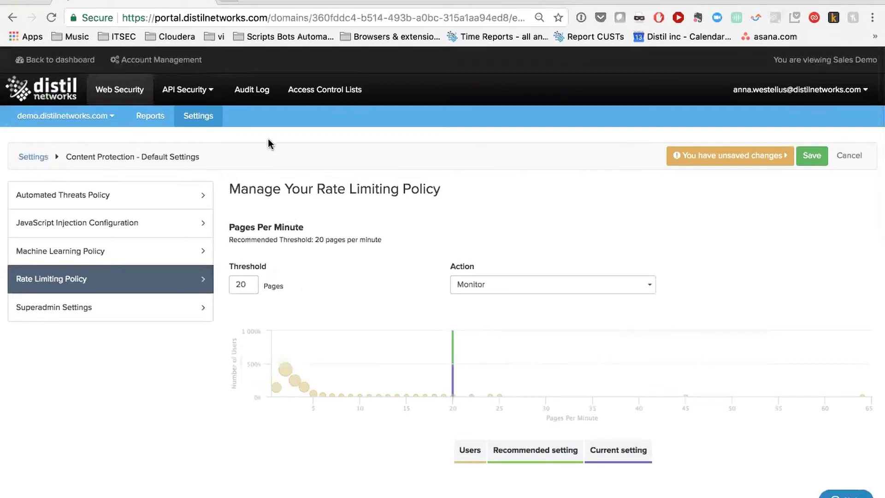
# Review the /login path's protection settings under Edit Settings by Path, then return to Settings.
pyautogui.click(204, 124)
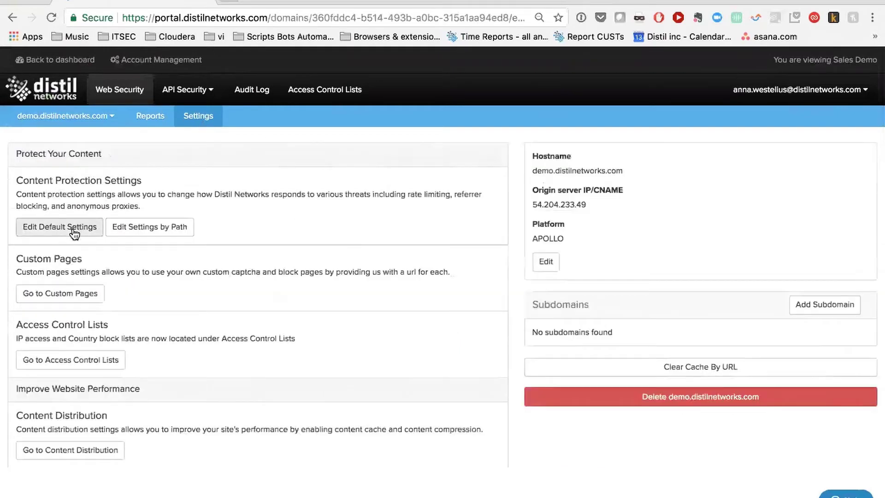
pyautogui.click(156, 232)
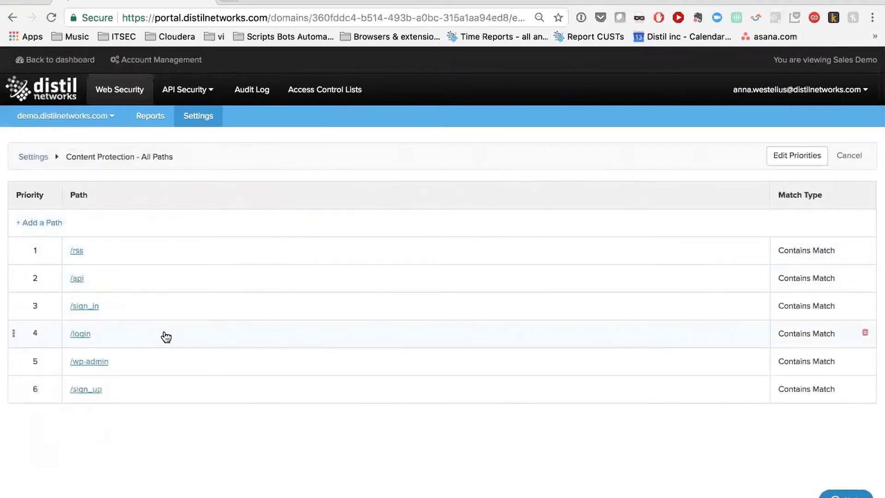
pyautogui.click(102, 335)
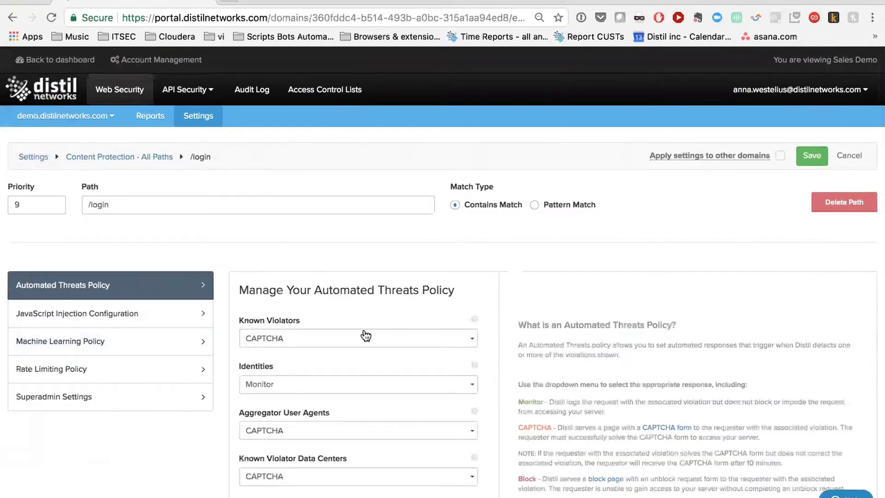
pyautogui.scroll(-2, 365, 335)
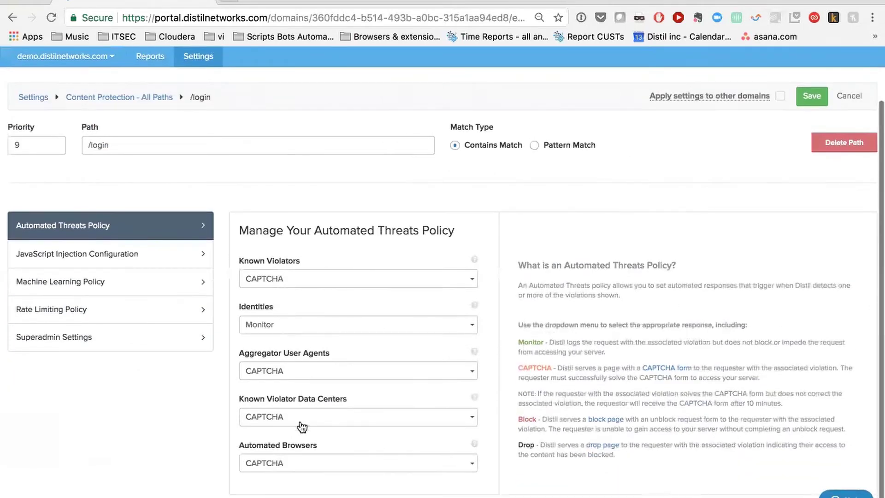
pyautogui.scroll(2, 302, 426)
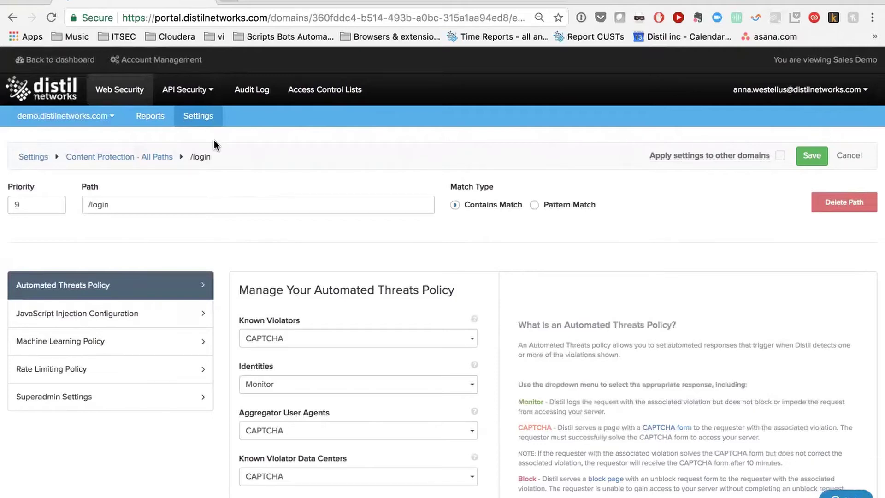
pyautogui.click(195, 127)
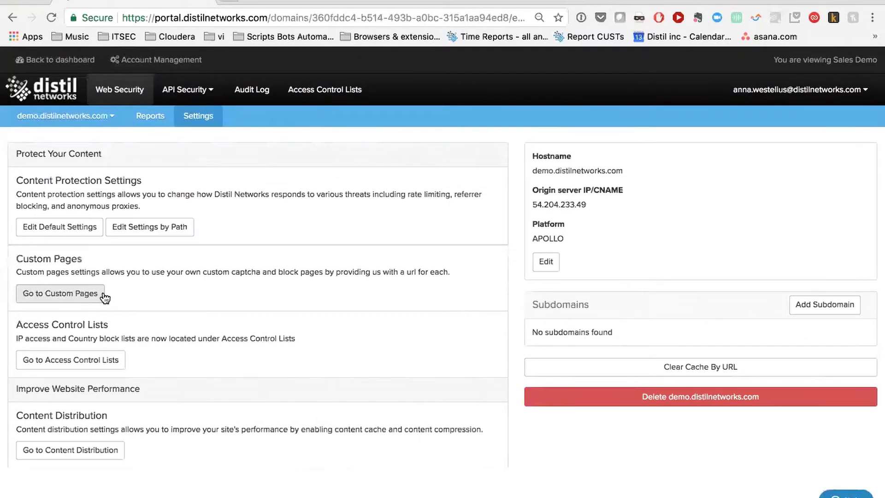
# Look over the custom CAPTCHA and block pages, then return to the domain settings.
pyautogui.click(102, 295)
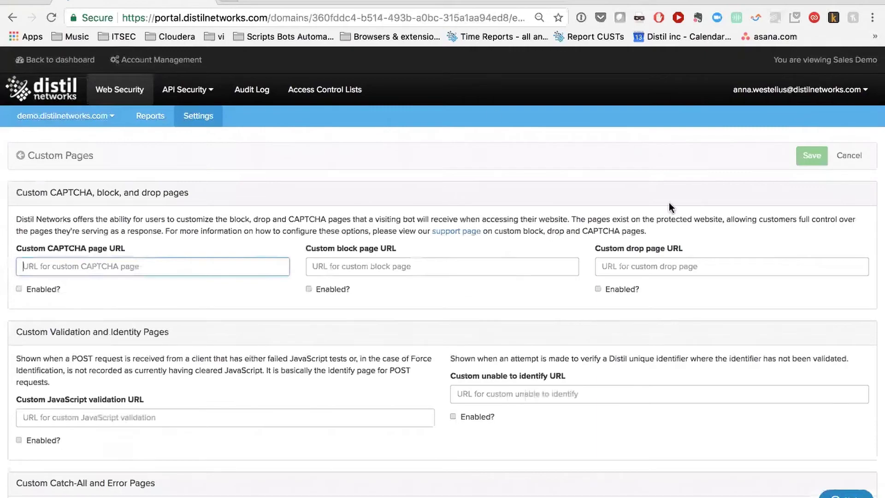
pyautogui.scroll(-3, 159, 299)
pyautogui.scroll(3, 159, 300)
pyautogui.click(219, 121)
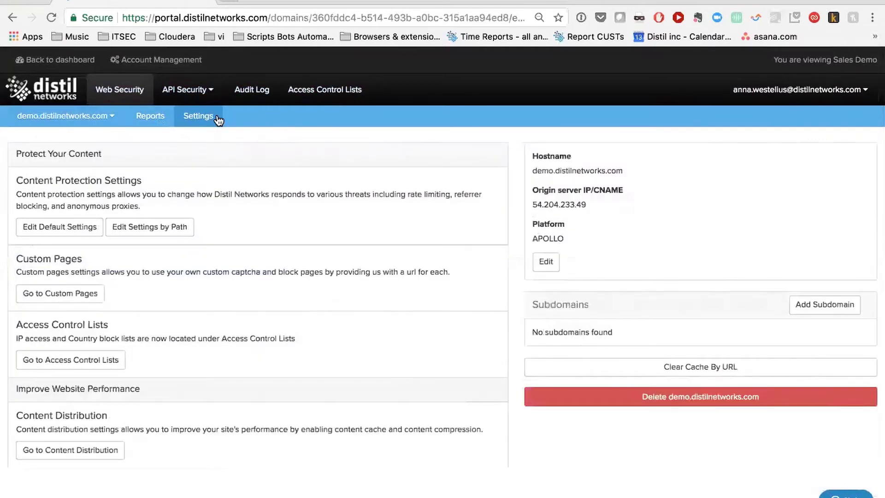
# Reopen demo.distilnetworks.com's Reports page and show the list of available reports.
pyautogui.click(84, 118)
pyautogui.click(150, 119)
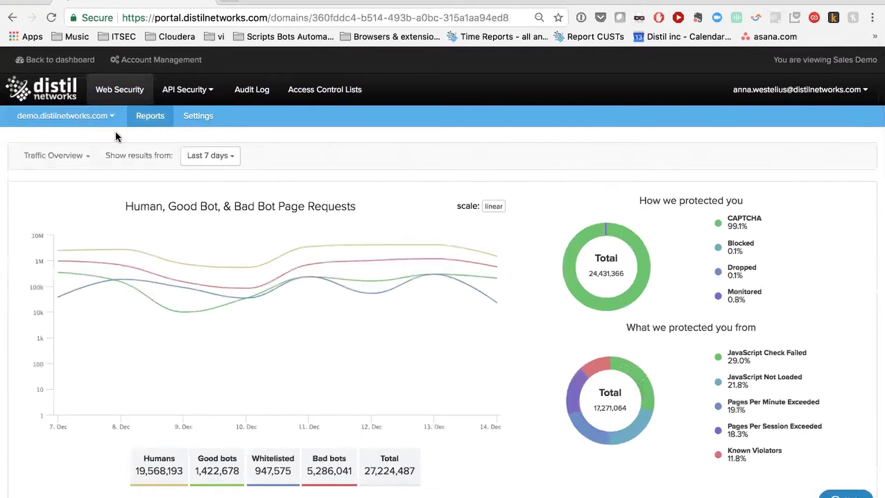
pyautogui.click(77, 159)
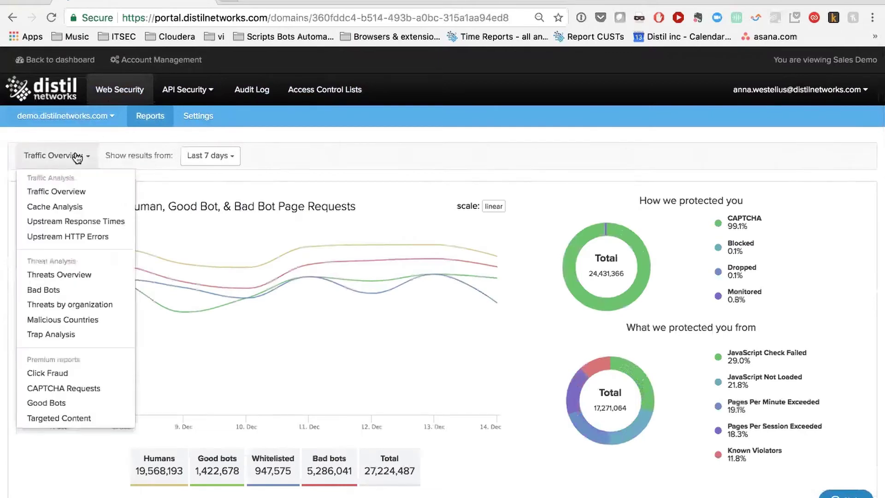
# Choose Threats Overview, showing 5,281,738 bad bots and 14,988,112 threats by country.
pyautogui.click(90, 275)
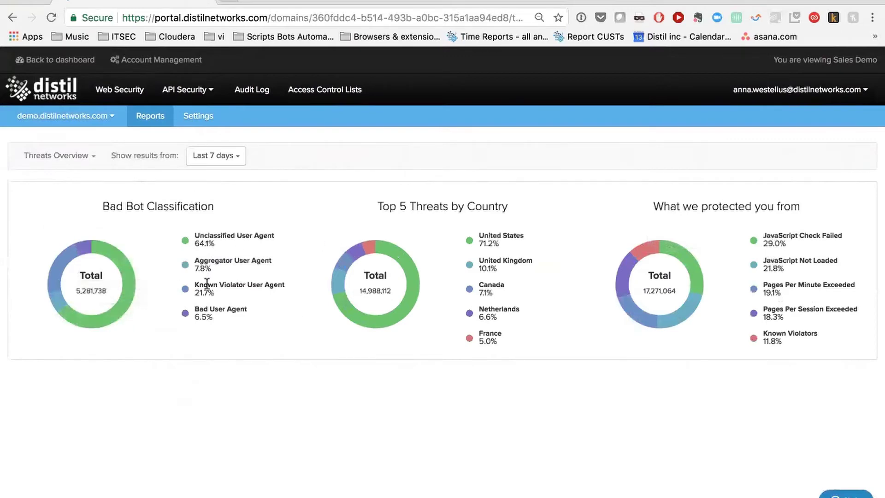
pyautogui.click(88, 157)
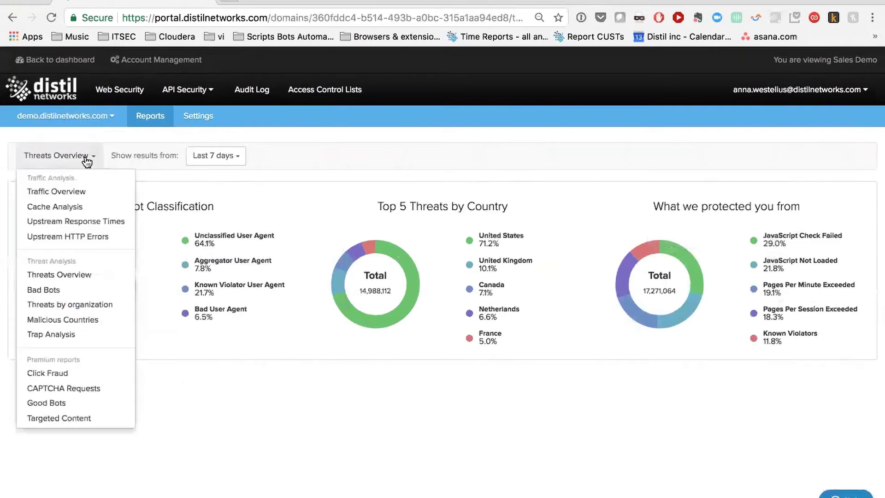
# Switch to Bad Bots and list Googlebot's source IPs, led by 52.86.30.239 with 5,888 violations.
pyautogui.click(78, 291)
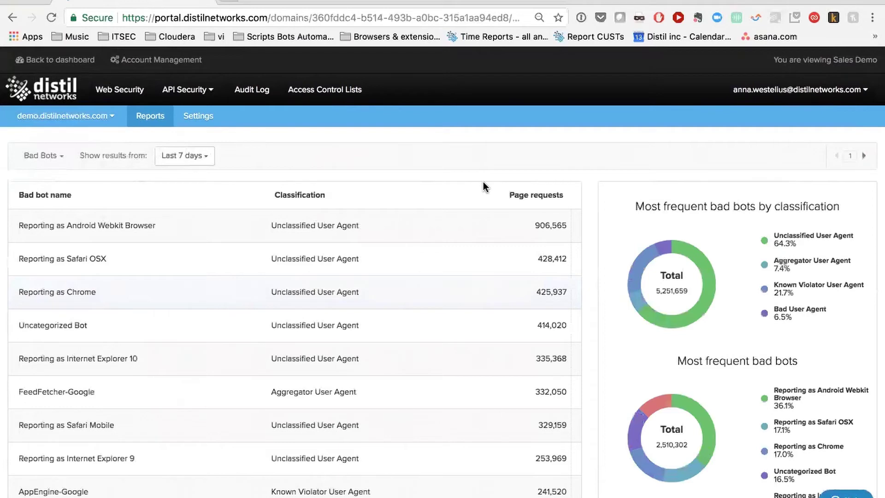
pyautogui.scroll(-2, 483, 186)
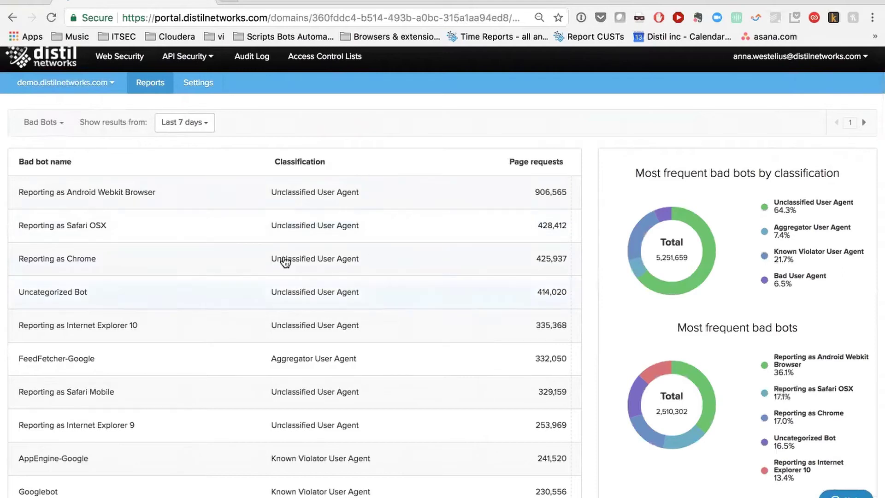
pyautogui.scroll(-2, 263, 325)
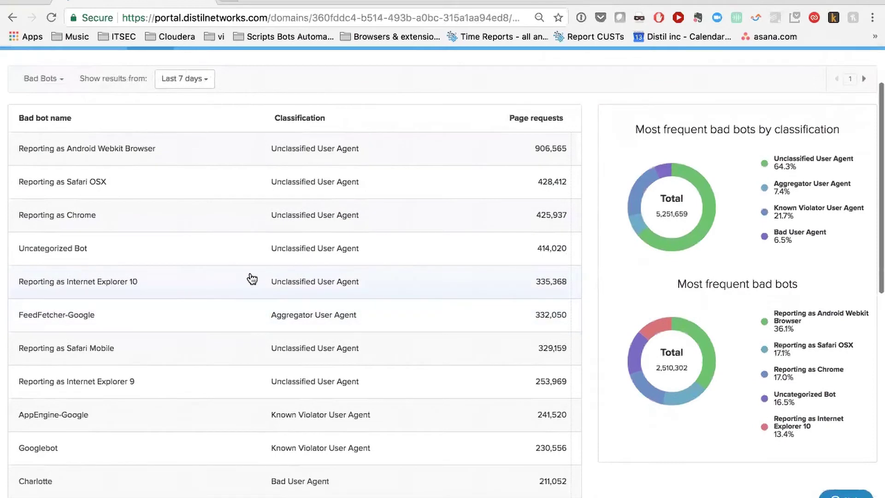
pyautogui.click(138, 458)
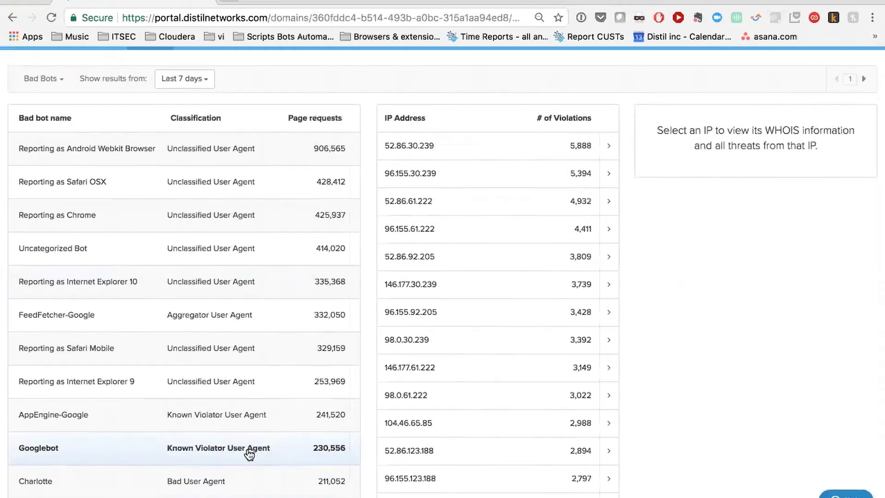
# Show all threats from IP 52.86.30.239, then bring up the report type list from the top.
pyautogui.click(424, 146)
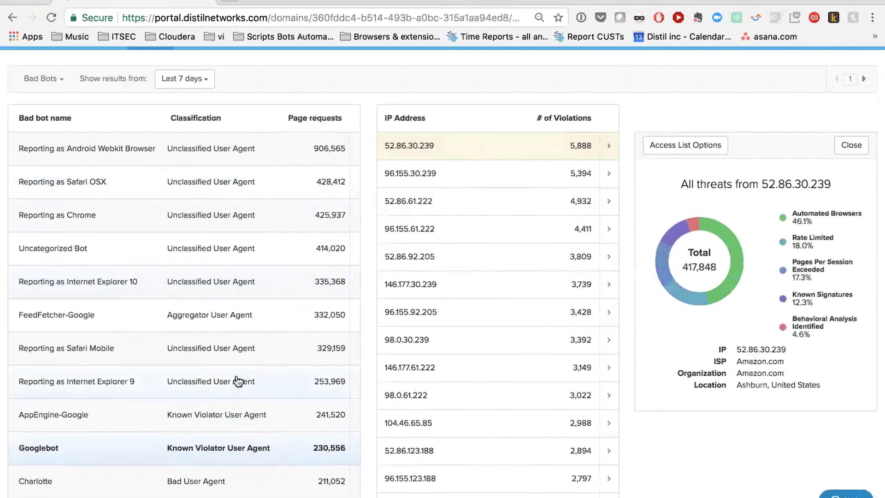
pyautogui.scroll(-6, 166, 298)
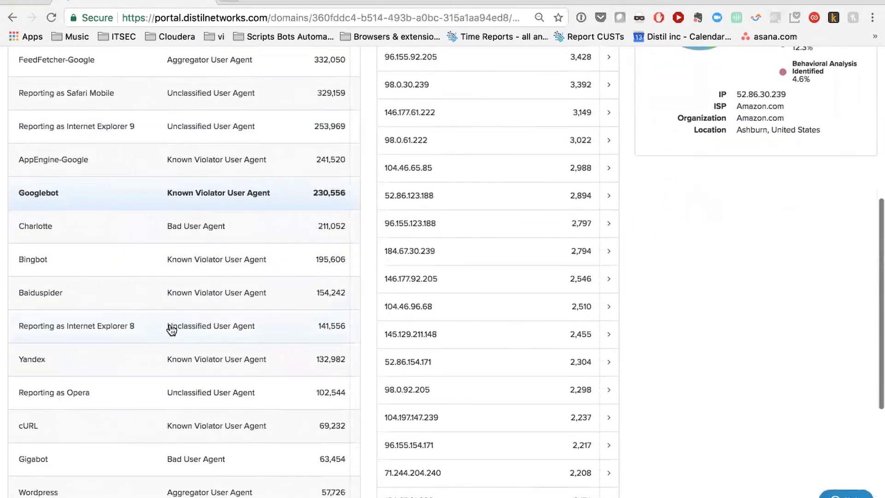
pyautogui.scroll(5, 187, 229)
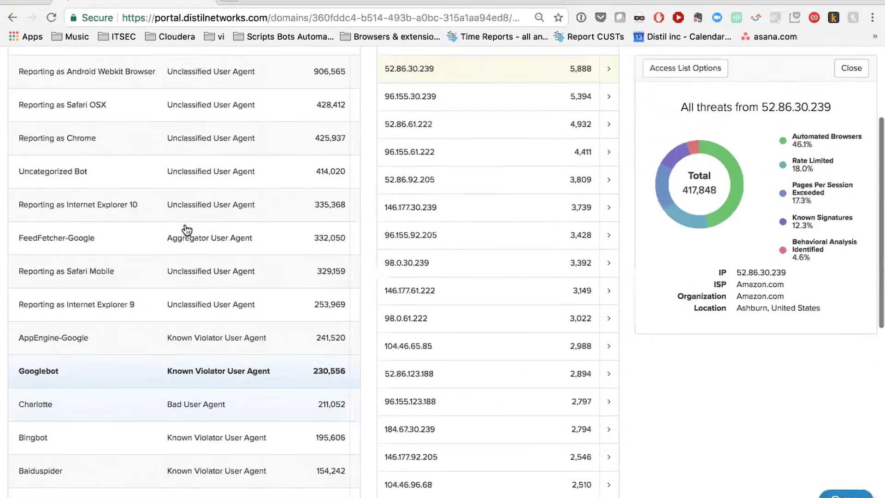
pyautogui.scroll(3, 187, 229)
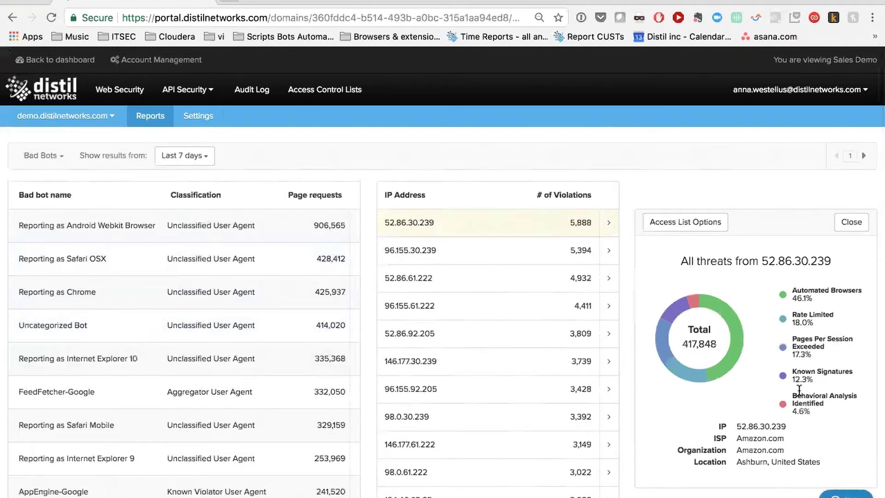
pyautogui.click(57, 158)
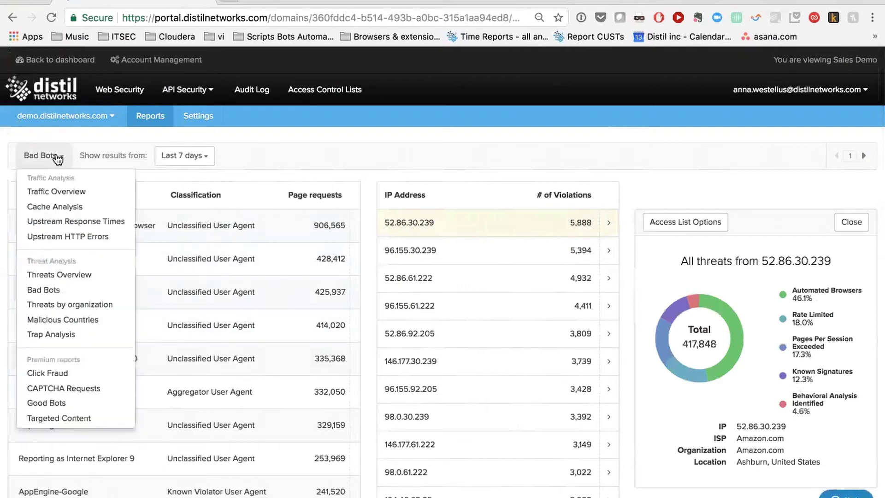
# Switch to the Threats by organization report and list Comcast Cable's offending IP addresses.
pyautogui.click(97, 305)
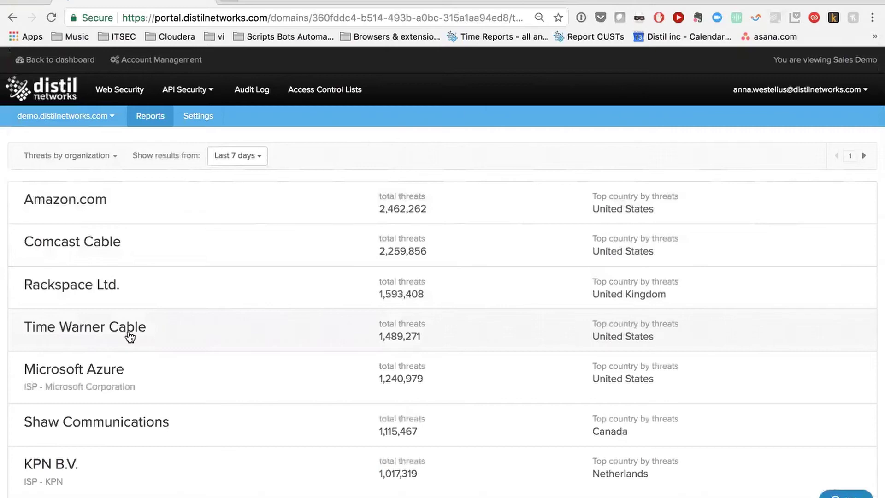
pyautogui.click(170, 246)
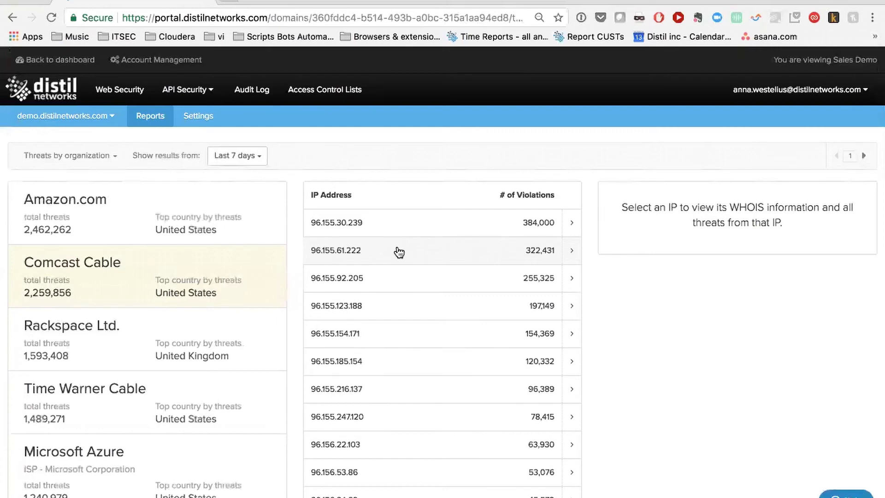
pyautogui.click(100, 152)
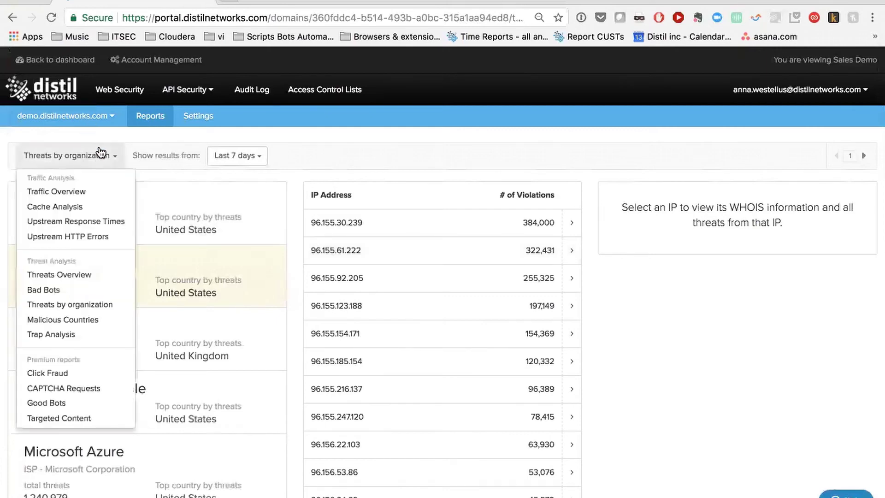
# View the Malicious Countries world map, then switch to the Trap Analysis report.
pyautogui.click(91, 320)
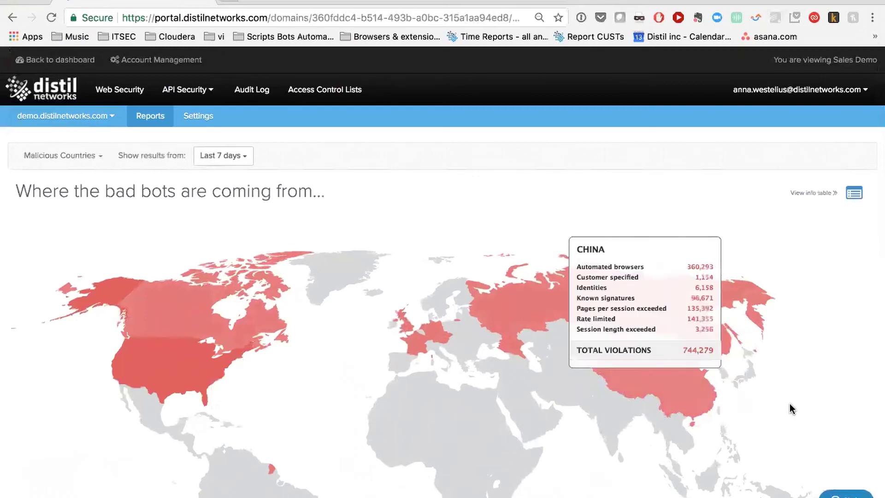
pyautogui.scroll(-3, 791, 385)
pyautogui.scroll(-2, 791, 385)
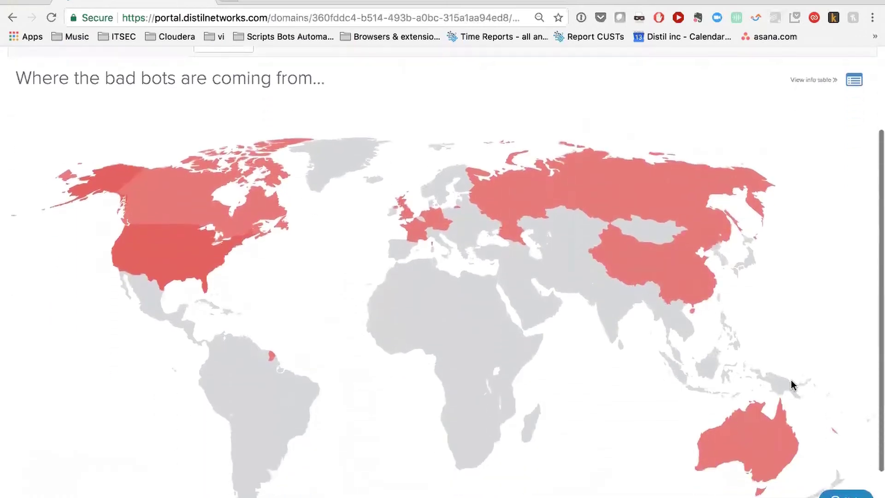
pyautogui.scroll(-1, 791, 385)
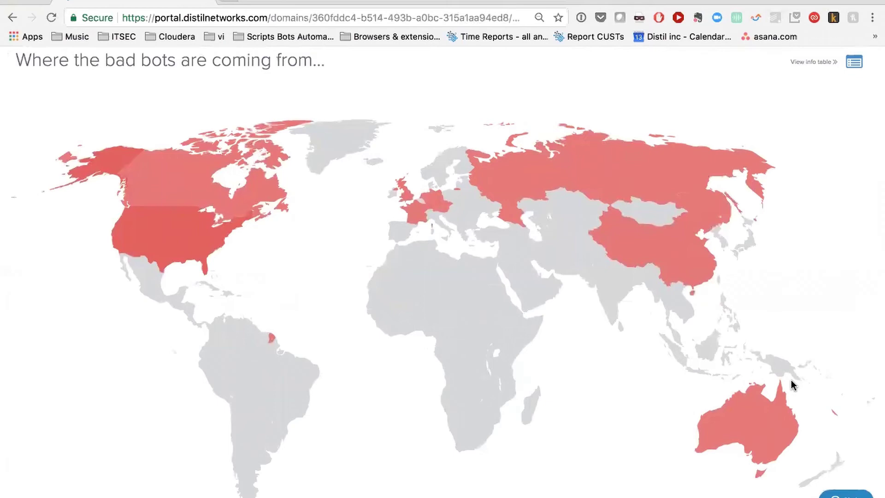
pyautogui.scroll(3, 579, 336)
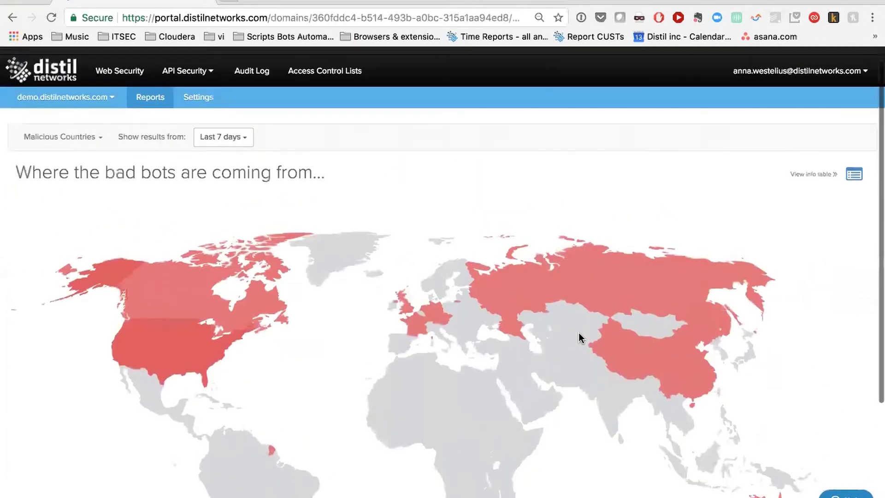
pyautogui.click(78, 151)
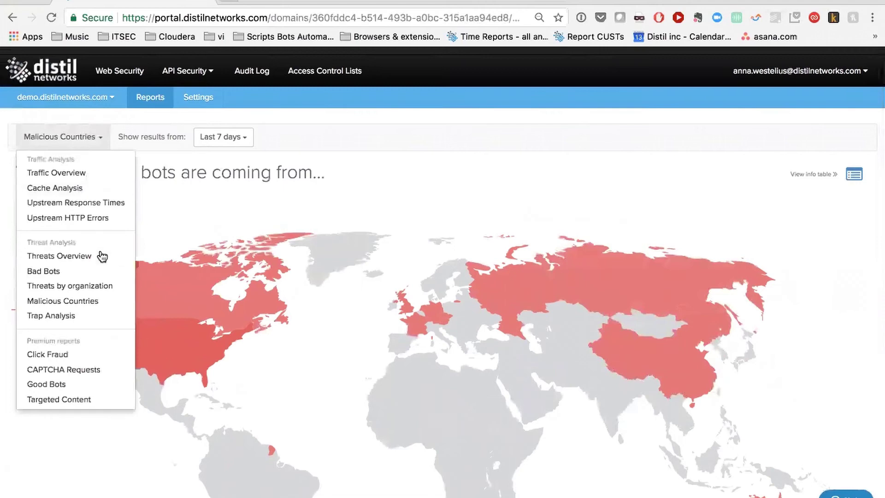
pyautogui.click(98, 317)
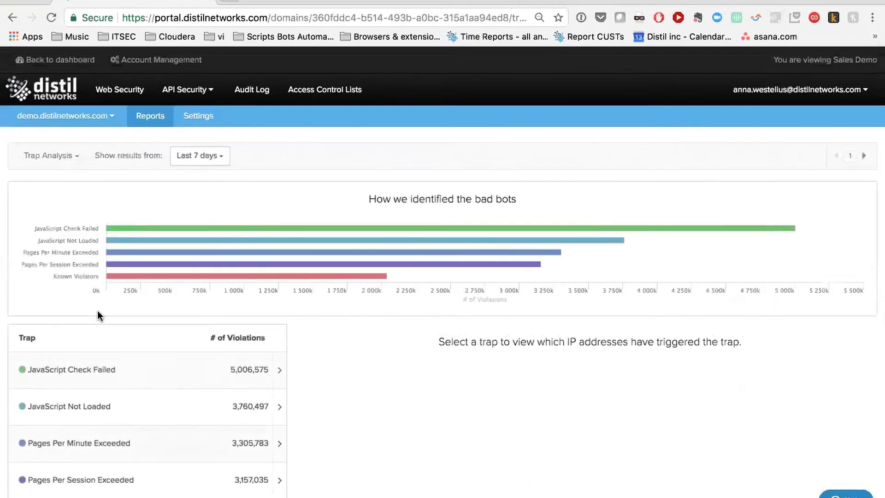
# List the IPs that failed the JavaScript check and view all threats from 96.155.30.239.
pyautogui.scroll(-4, 416, 348)
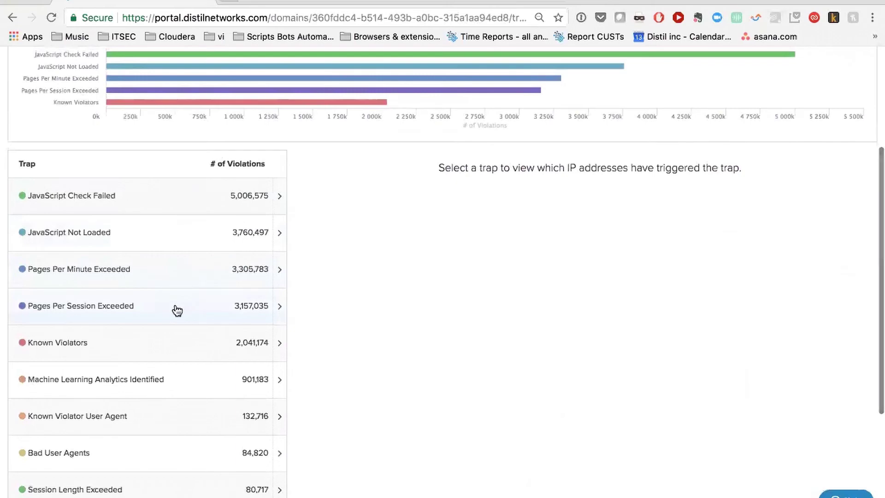
pyautogui.click(193, 196)
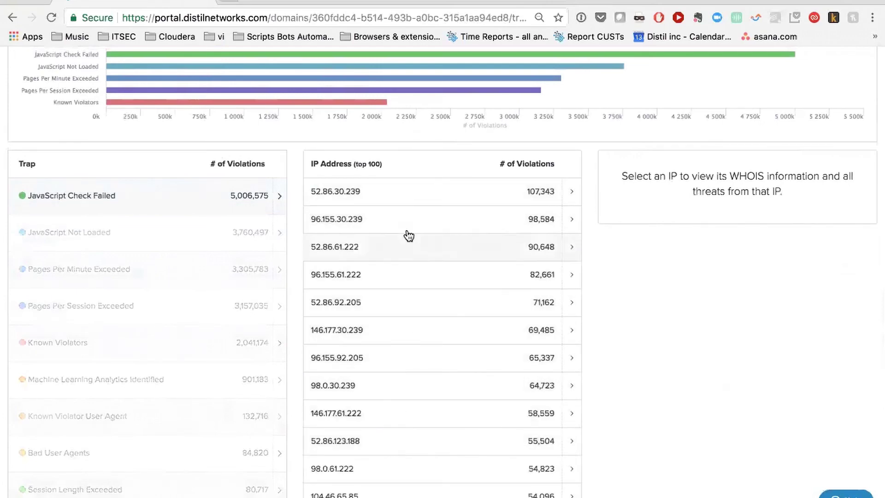
pyautogui.click(408, 211)
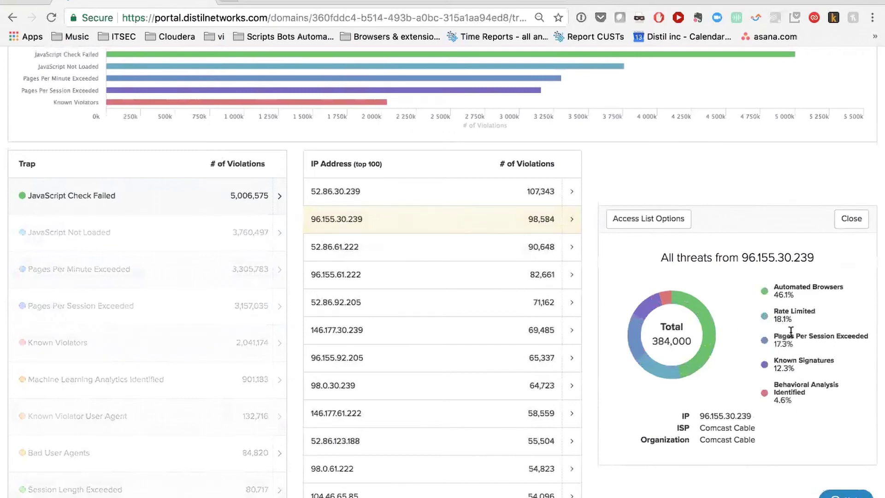
# List the IP addresses that triggered the Pages Per Minute Exceeded trap.
pyautogui.scroll(-10, 791, 331)
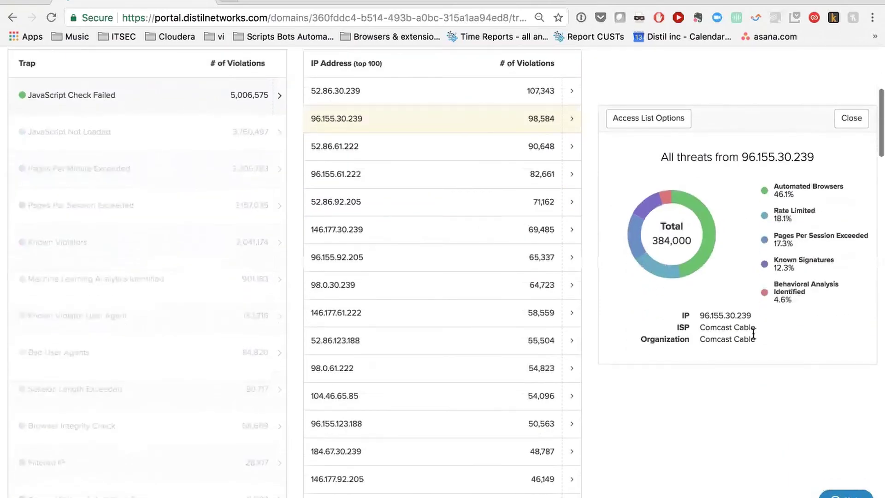
pyautogui.scroll(15, 574, 337)
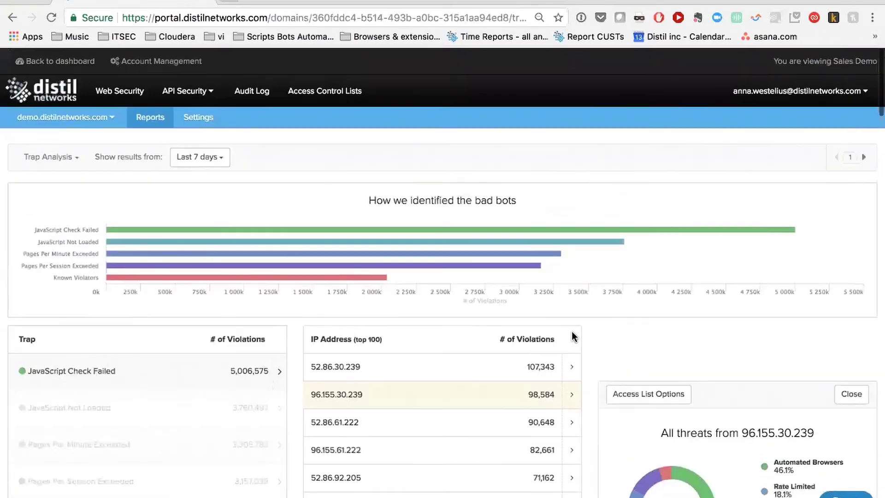
pyautogui.scroll(-3, 257, 345)
pyautogui.scroll(-2, 259, 376)
pyautogui.click(137, 317)
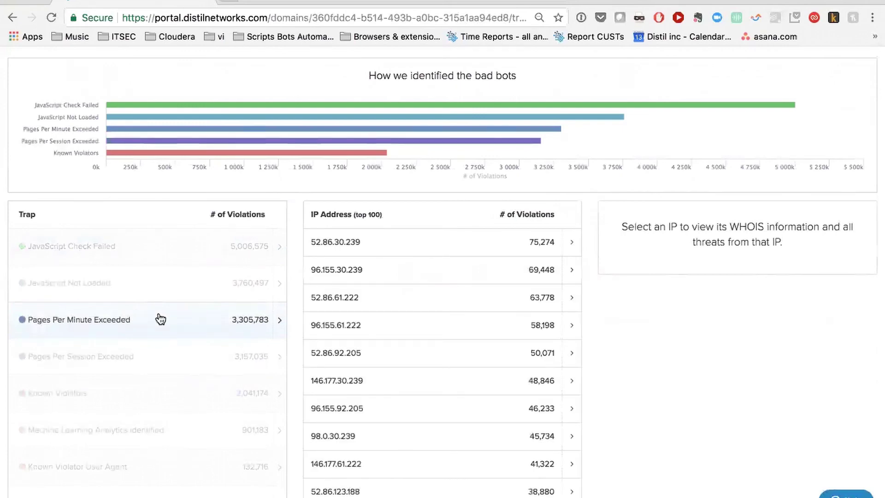
pyautogui.scroll(-5, 184, 323)
pyautogui.scroll(10, 185, 322)
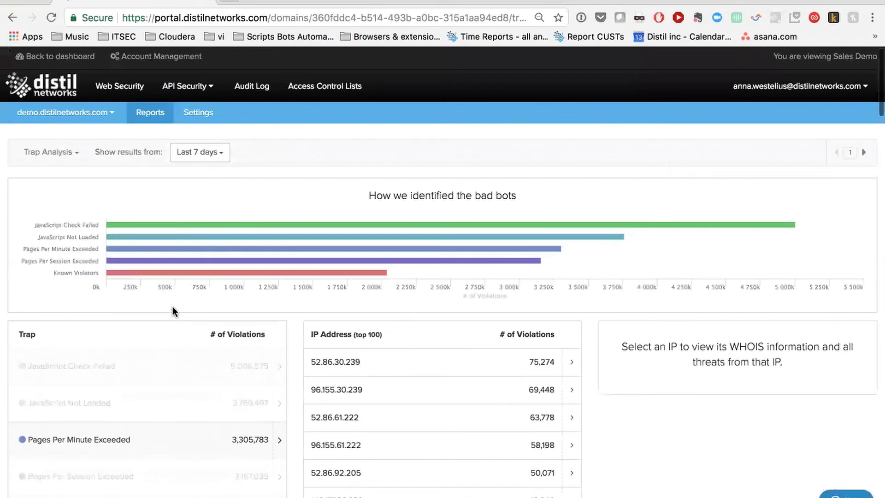
pyautogui.click(61, 155)
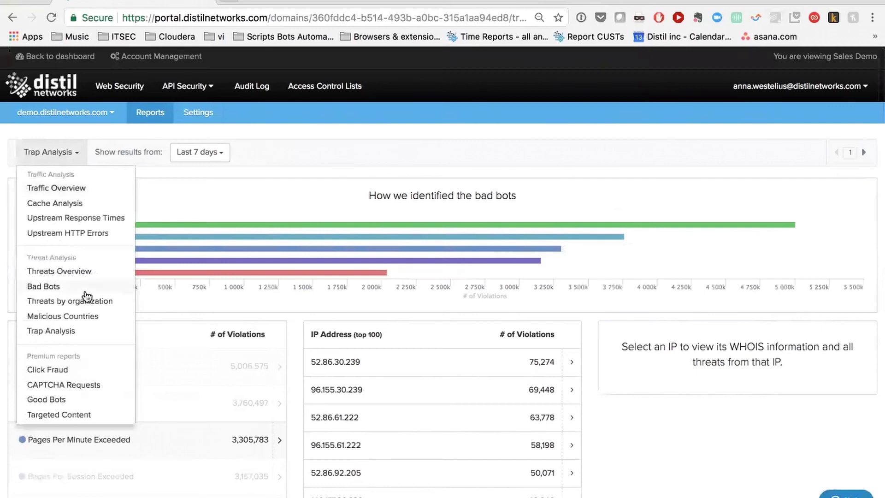
pyautogui.scroll(-2, 86, 293)
pyautogui.scroll(-2, 87, 295)
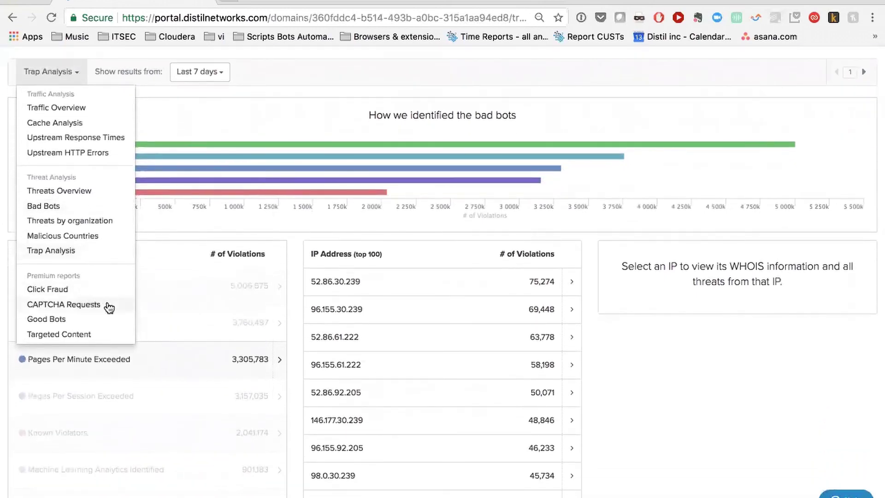
pyautogui.click(109, 305)
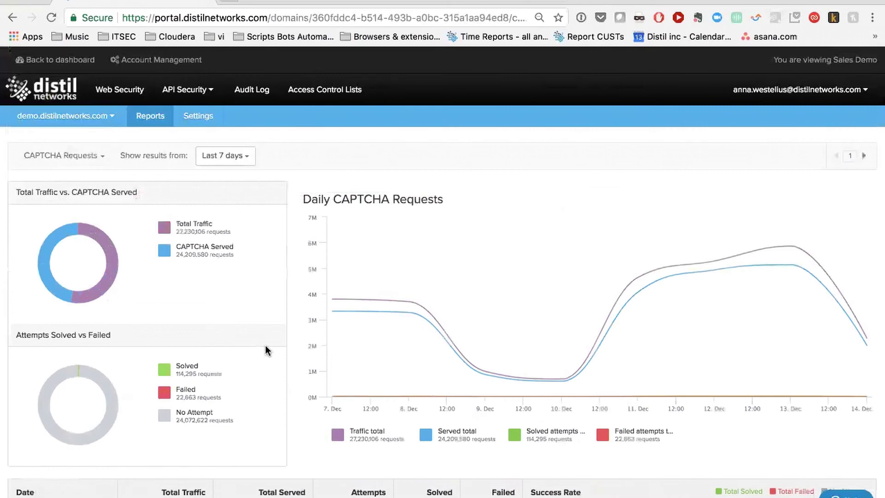
pyautogui.scroll(-2, 268, 347)
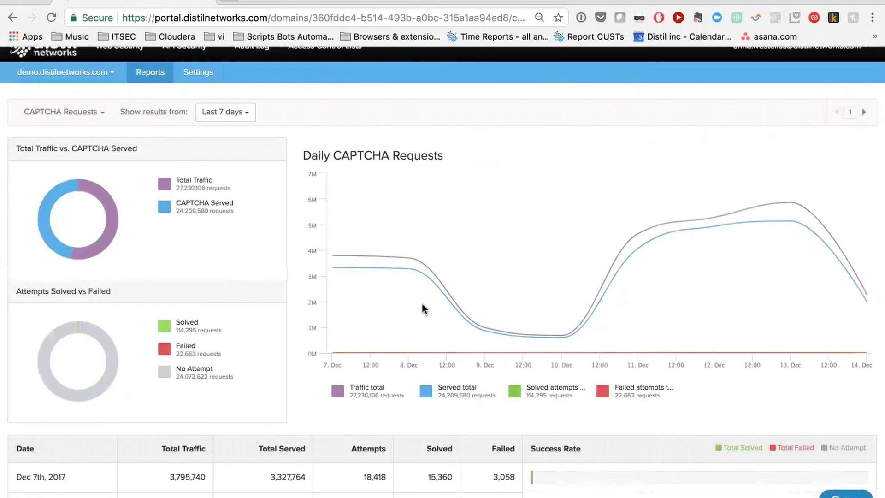
pyautogui.moveTo(680, 351)
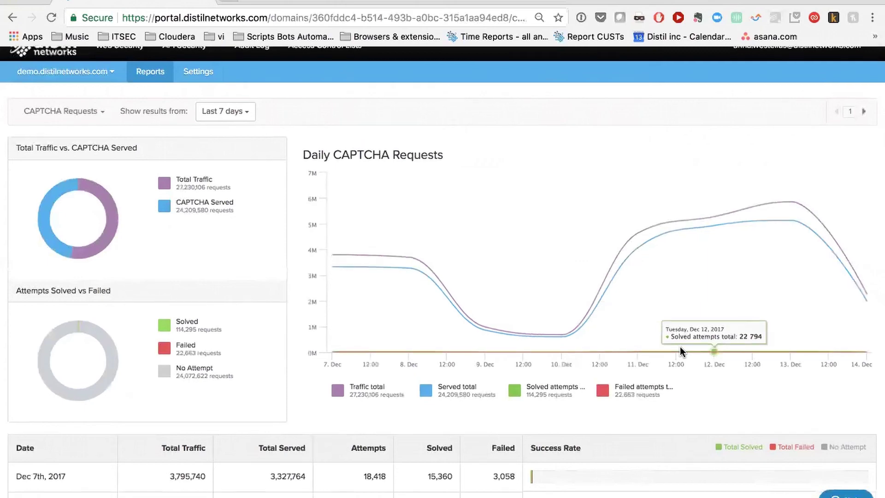
pyautogui.scroll(-3, 680, 351)
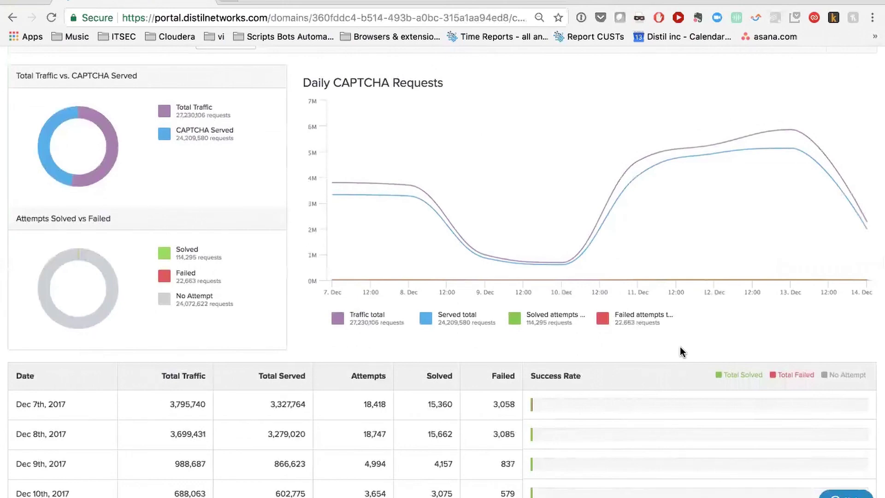
pyautogui.scroll(-2, 680, 351)
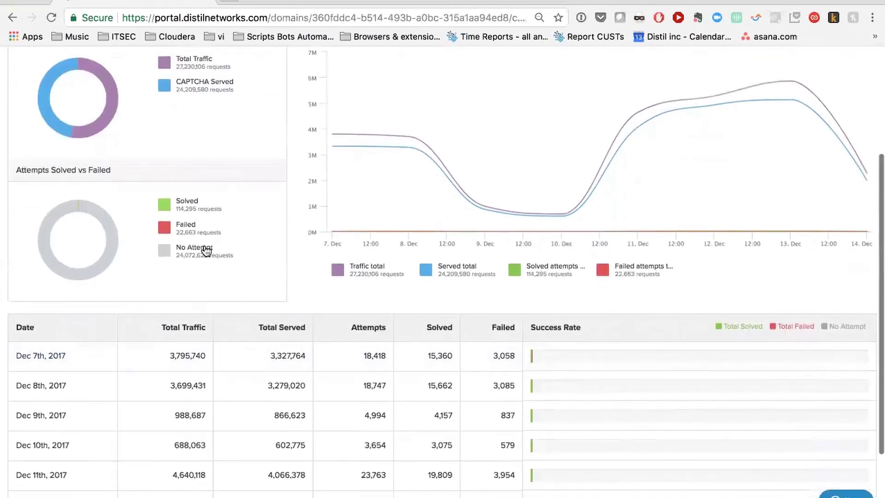
pyautogui.moveTo(440, 224)
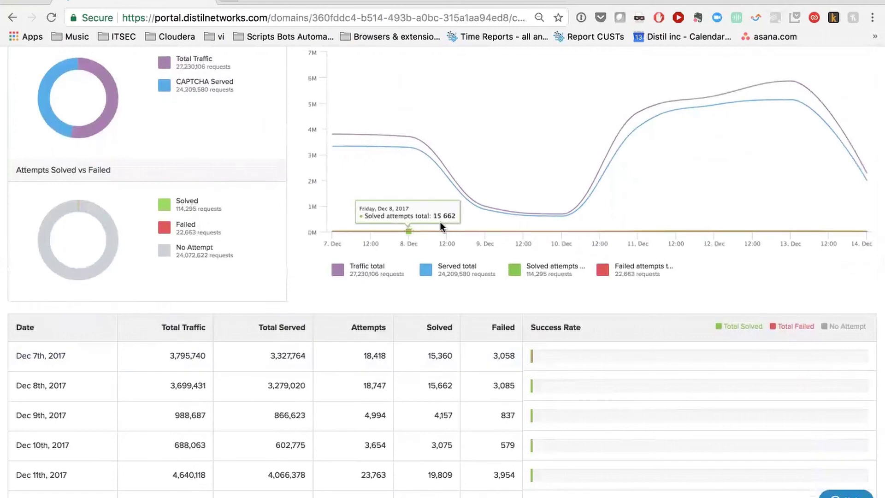
pyautogui.scroll(-4, 617, 333)
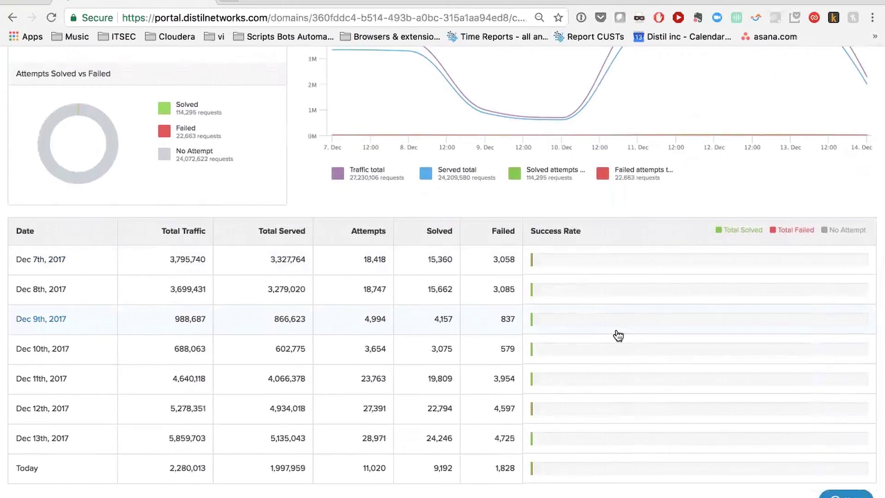
pyautogui.scroll(1, 618, 335)
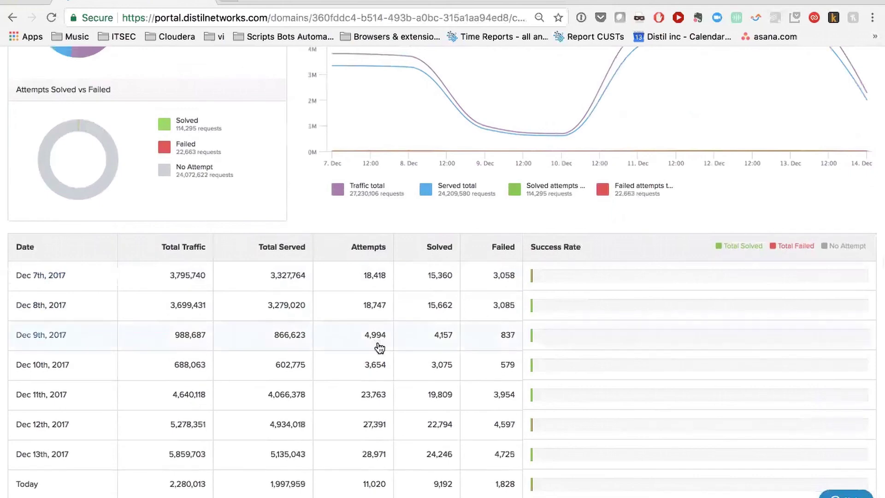
pyautogui.scroll(2, 379, 348)
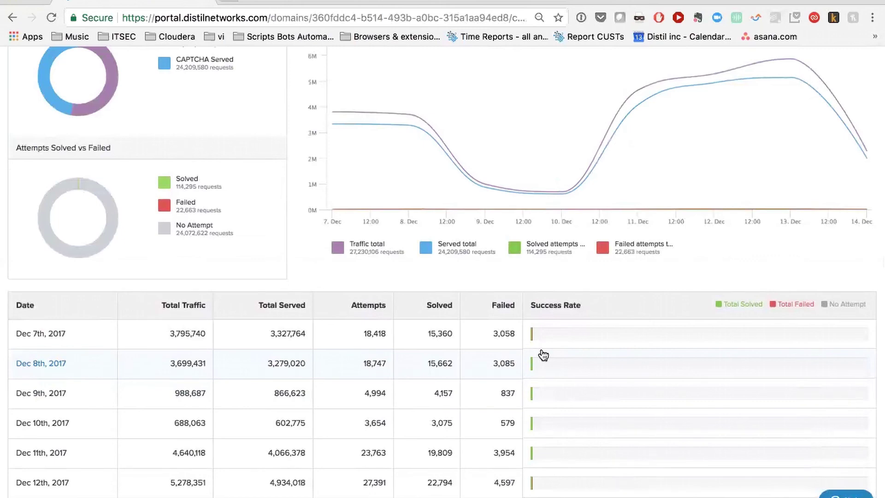
pyautogui.scroll(5, 543, 355)
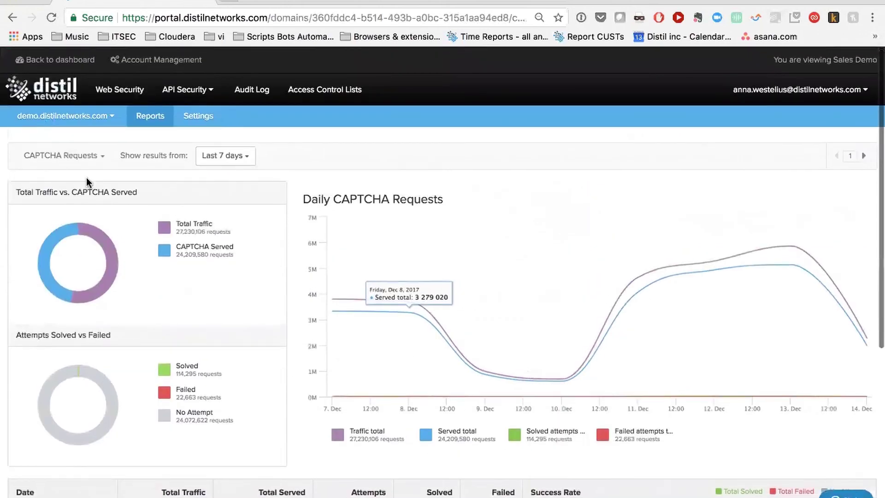
# Choose the Targeted Content report from the Premium reports in the report list.
pyautogui.click(88, 156)
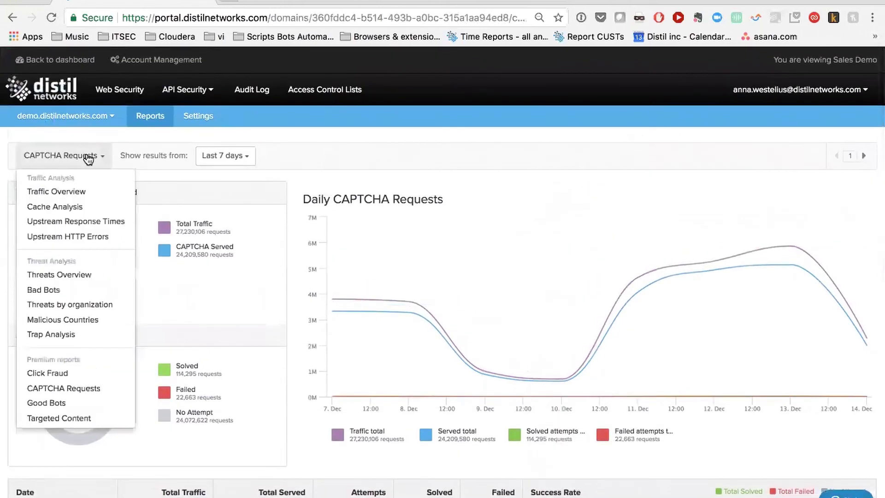
pyautogui.scroll(-3, 103, 353)
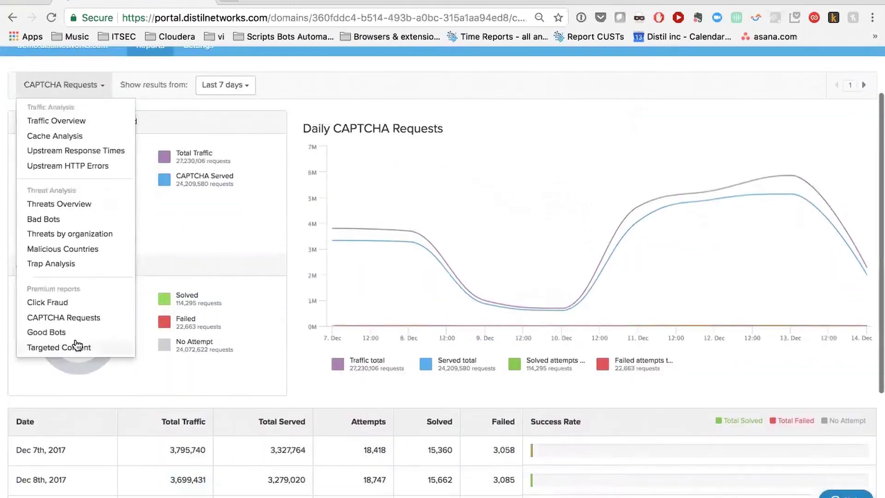
pyautogui.click(75, 347)
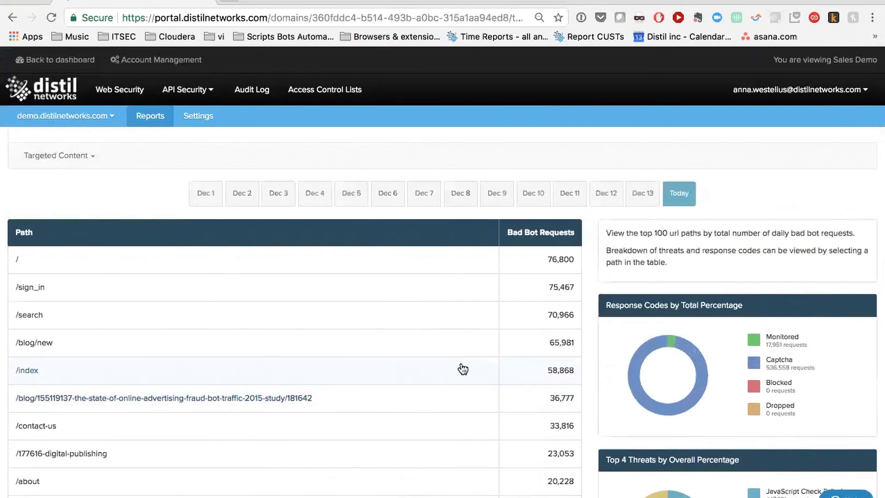
# Open the /sign_in path's threat breakdown and review its violation and CAPTCHA counts.
pyautogui.click(217, 294)
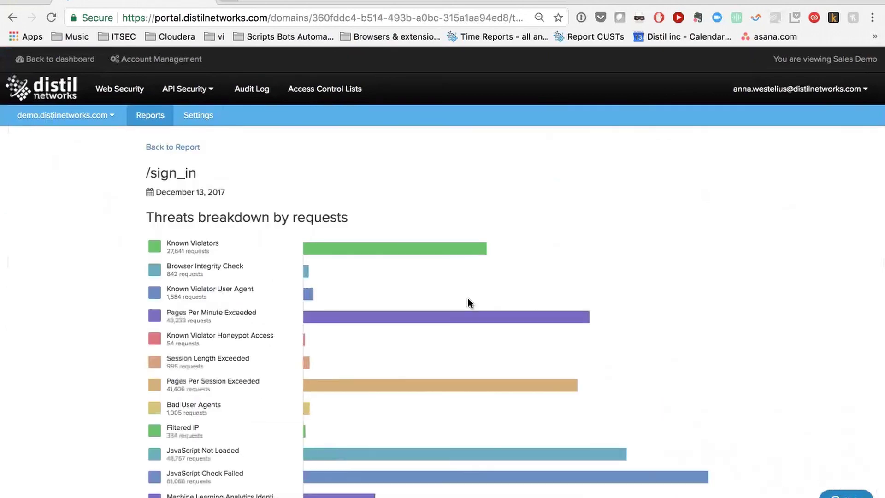
pyautogui.scroll(-3, 468, 302)
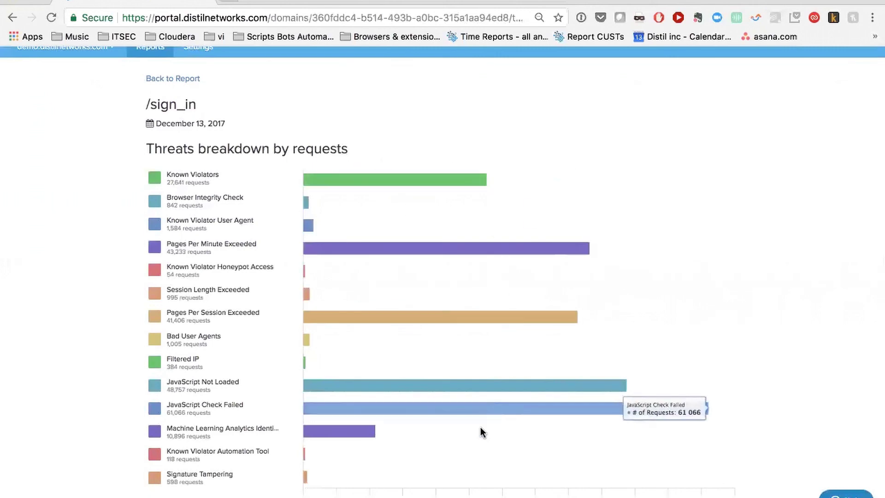
pyautogui.scroll(-2, 475, 455)
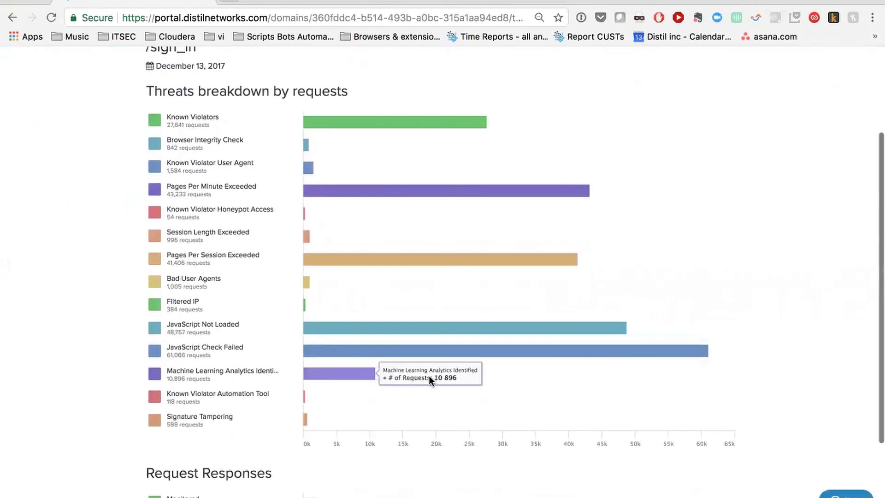
pyautogui.scroll(-4, 425, 401)
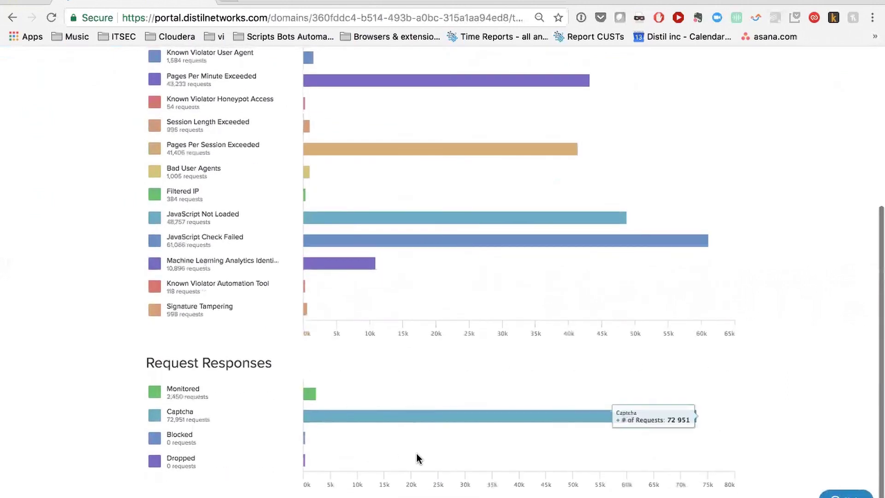
pyautogui.scroll(3, 425, 453)
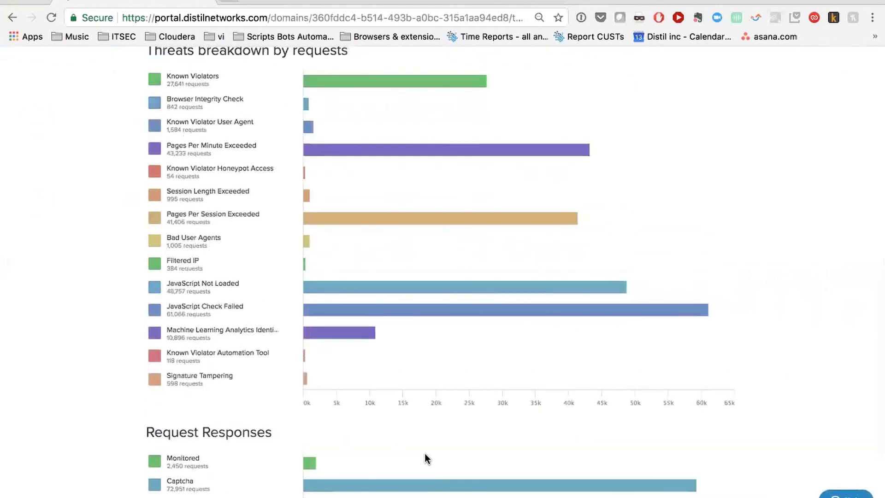
pyautogui.scroll(-1, 425, 452)
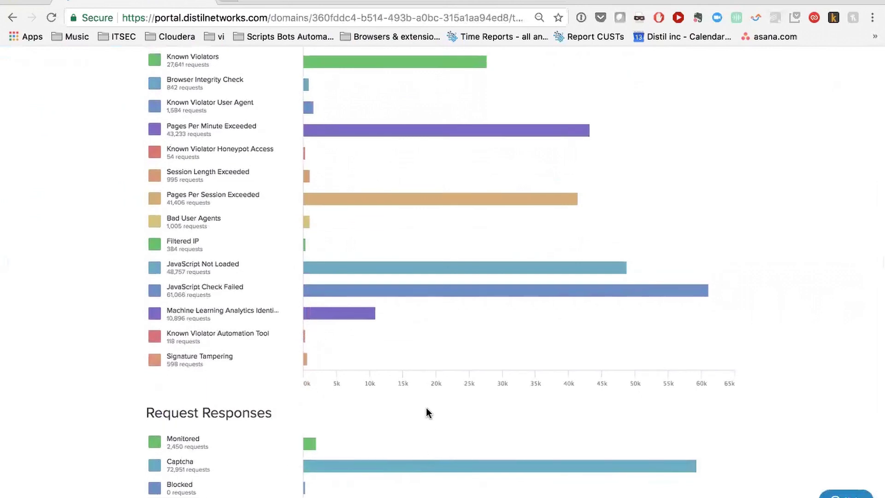
pyautogui.scroll(1, 426, 406)
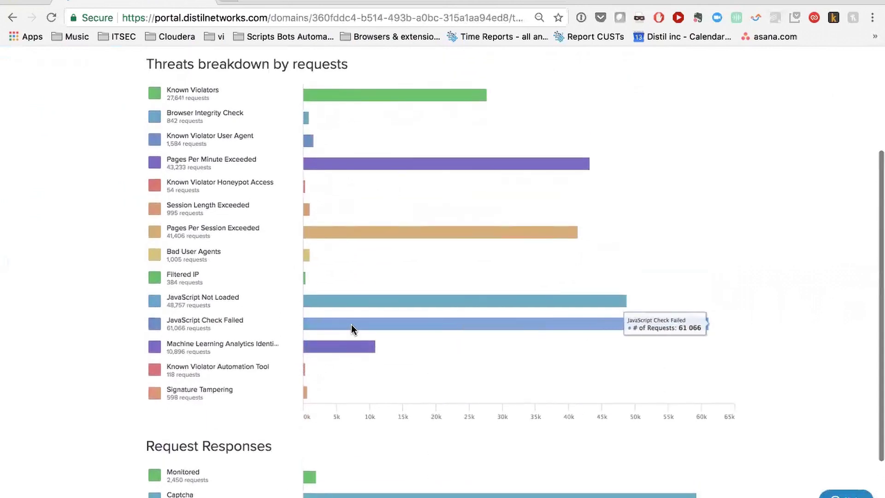